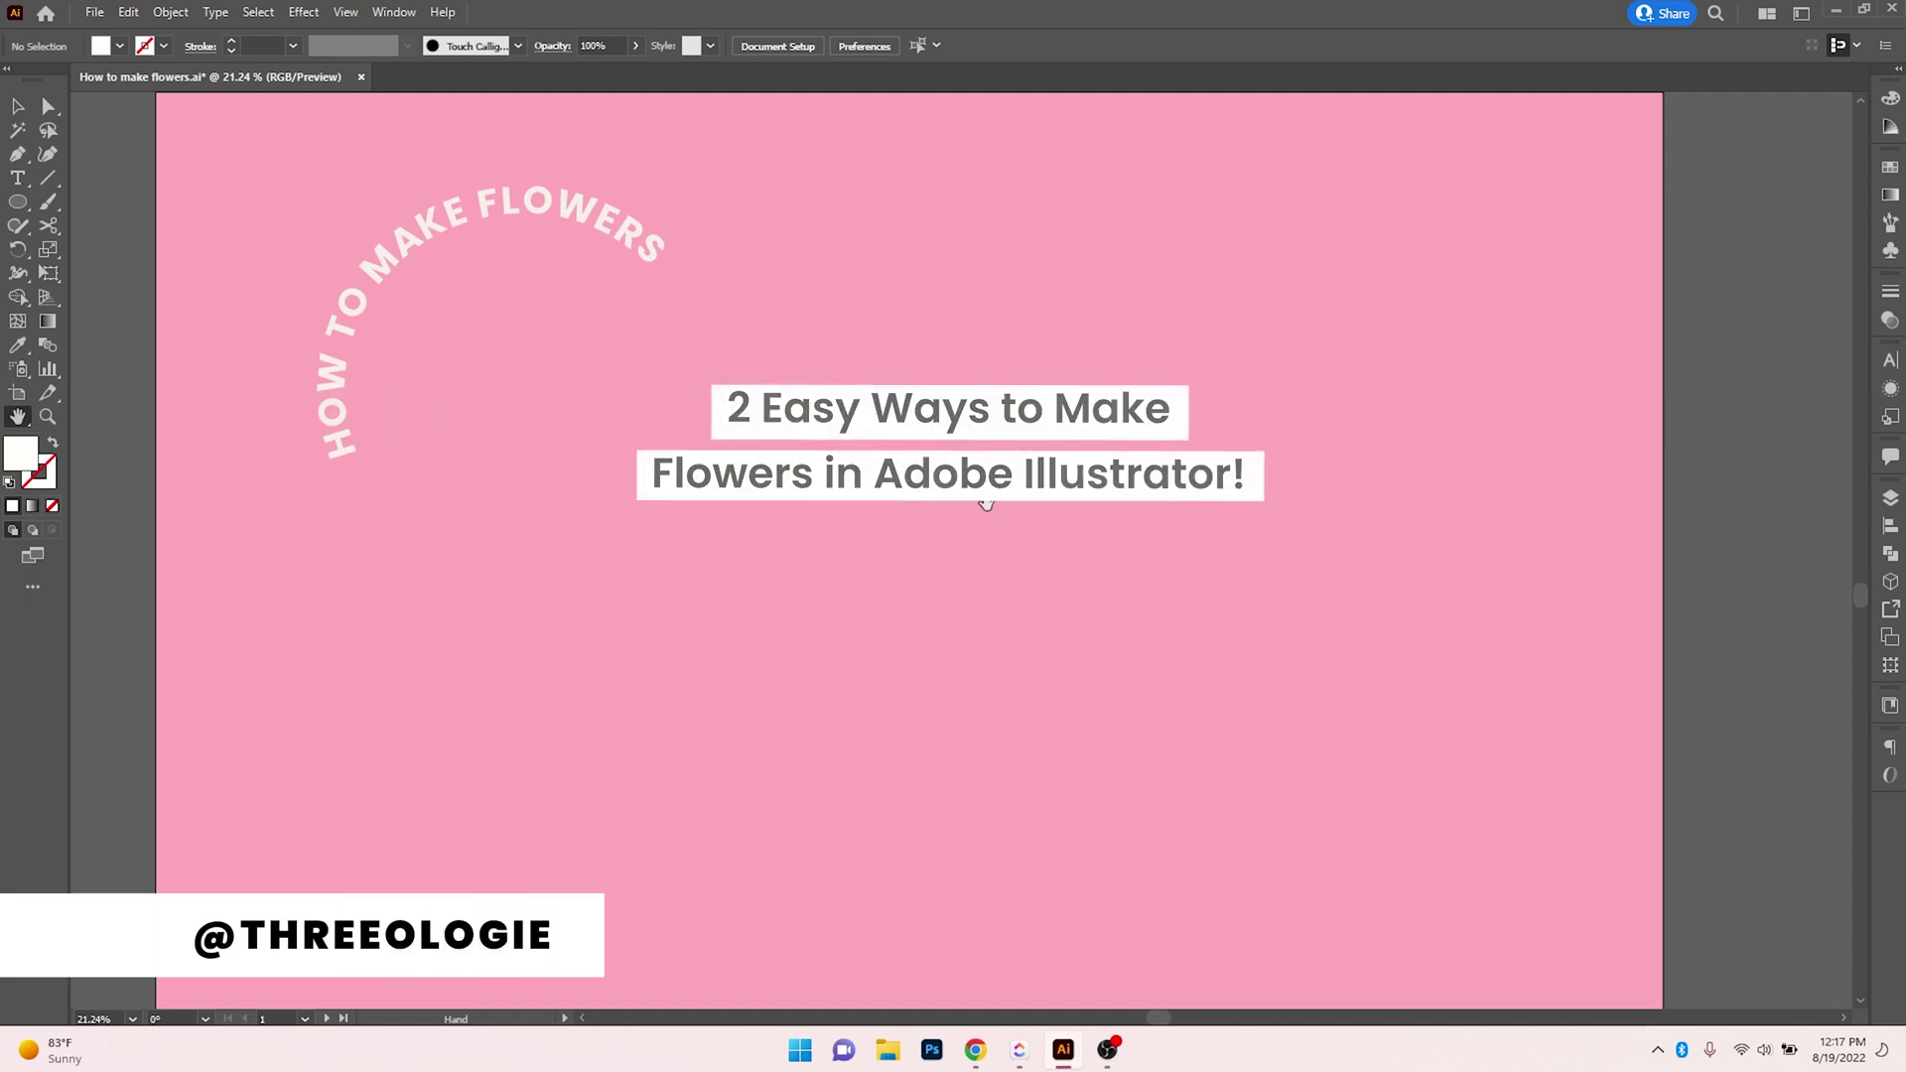
Draw a white square on the pink artboard and move it up and left.
{"action": "key", "text": "z"}
{"action": "left_click_drag", "start_coordinate": [862, 486], "coordinate": [875, 486]}
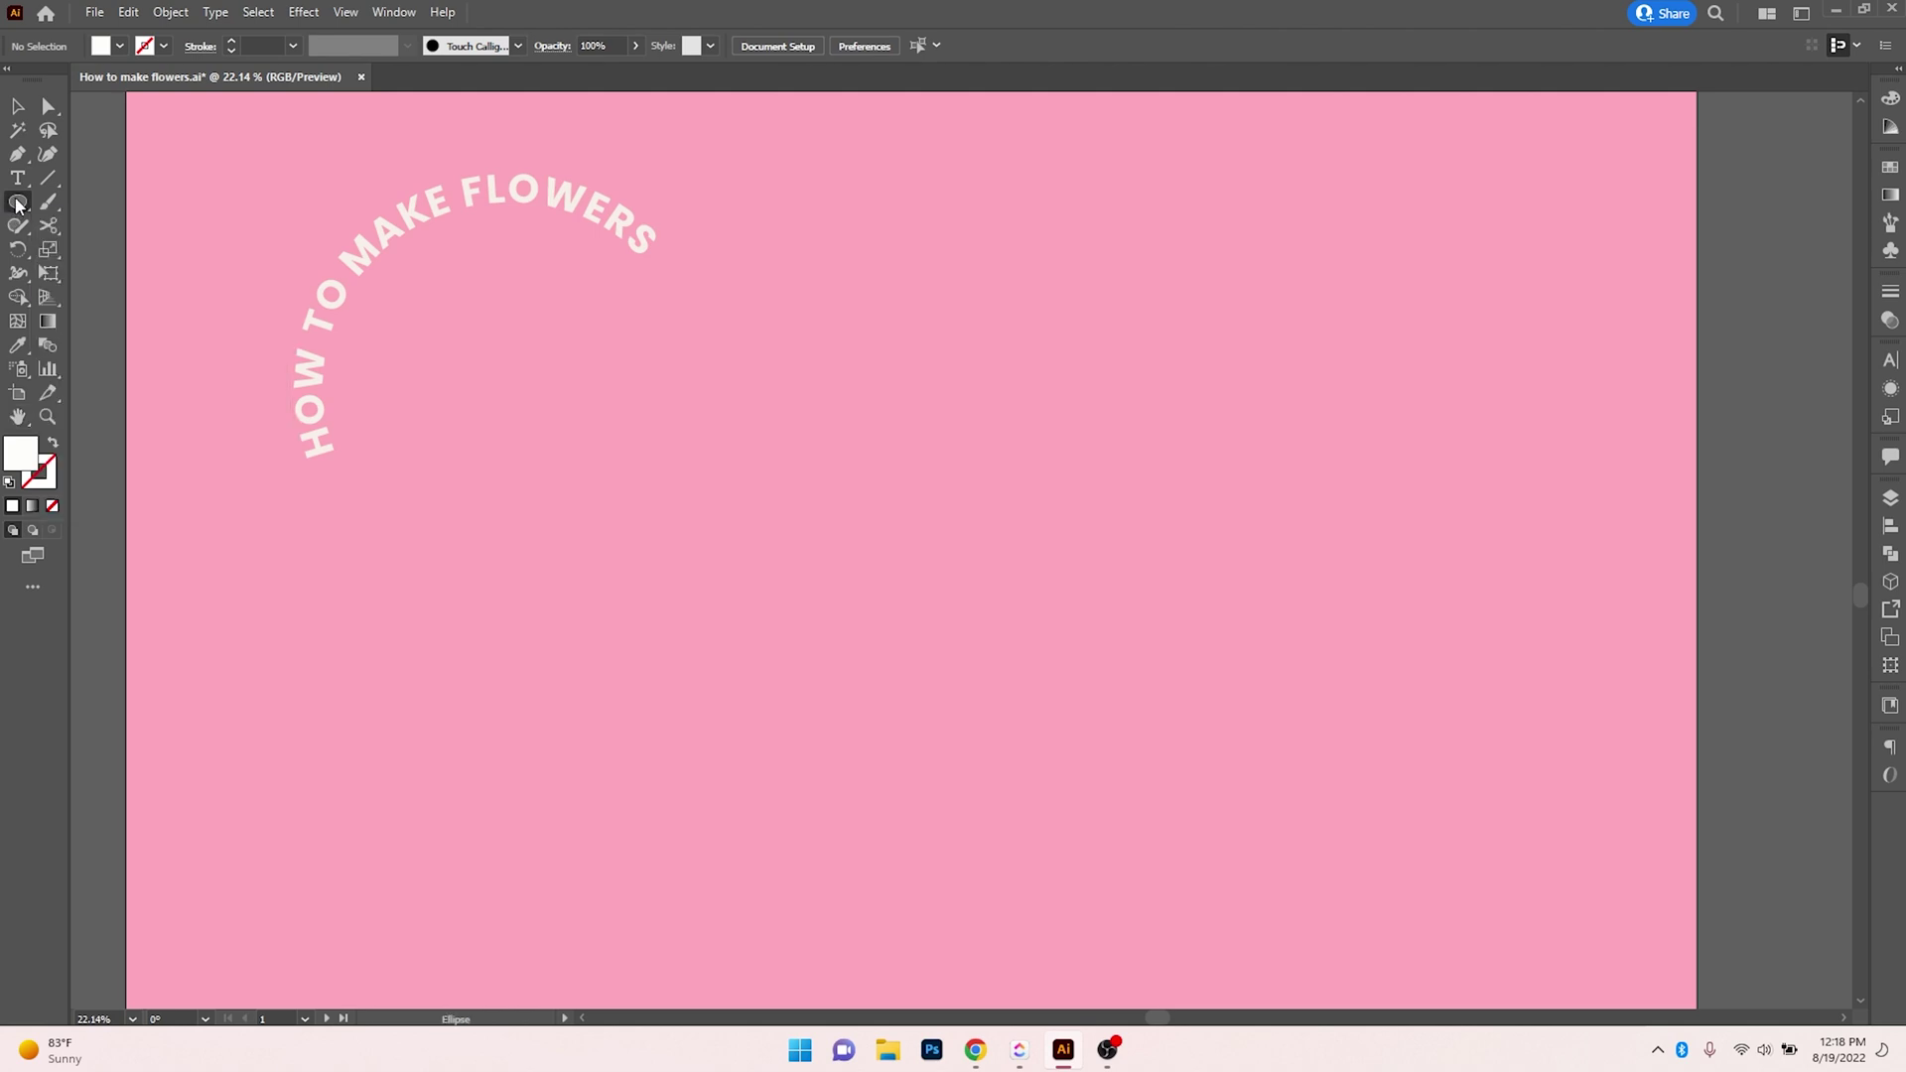
{"action": "left_click_drag", "start_coordinate": [19, 209], "coordinate": [95, 198]}
{"action": "left_click_drag", "start_coordinate": [612, 420], "coordinate": [804, 609]}
{"action": "key", "text": "v"}
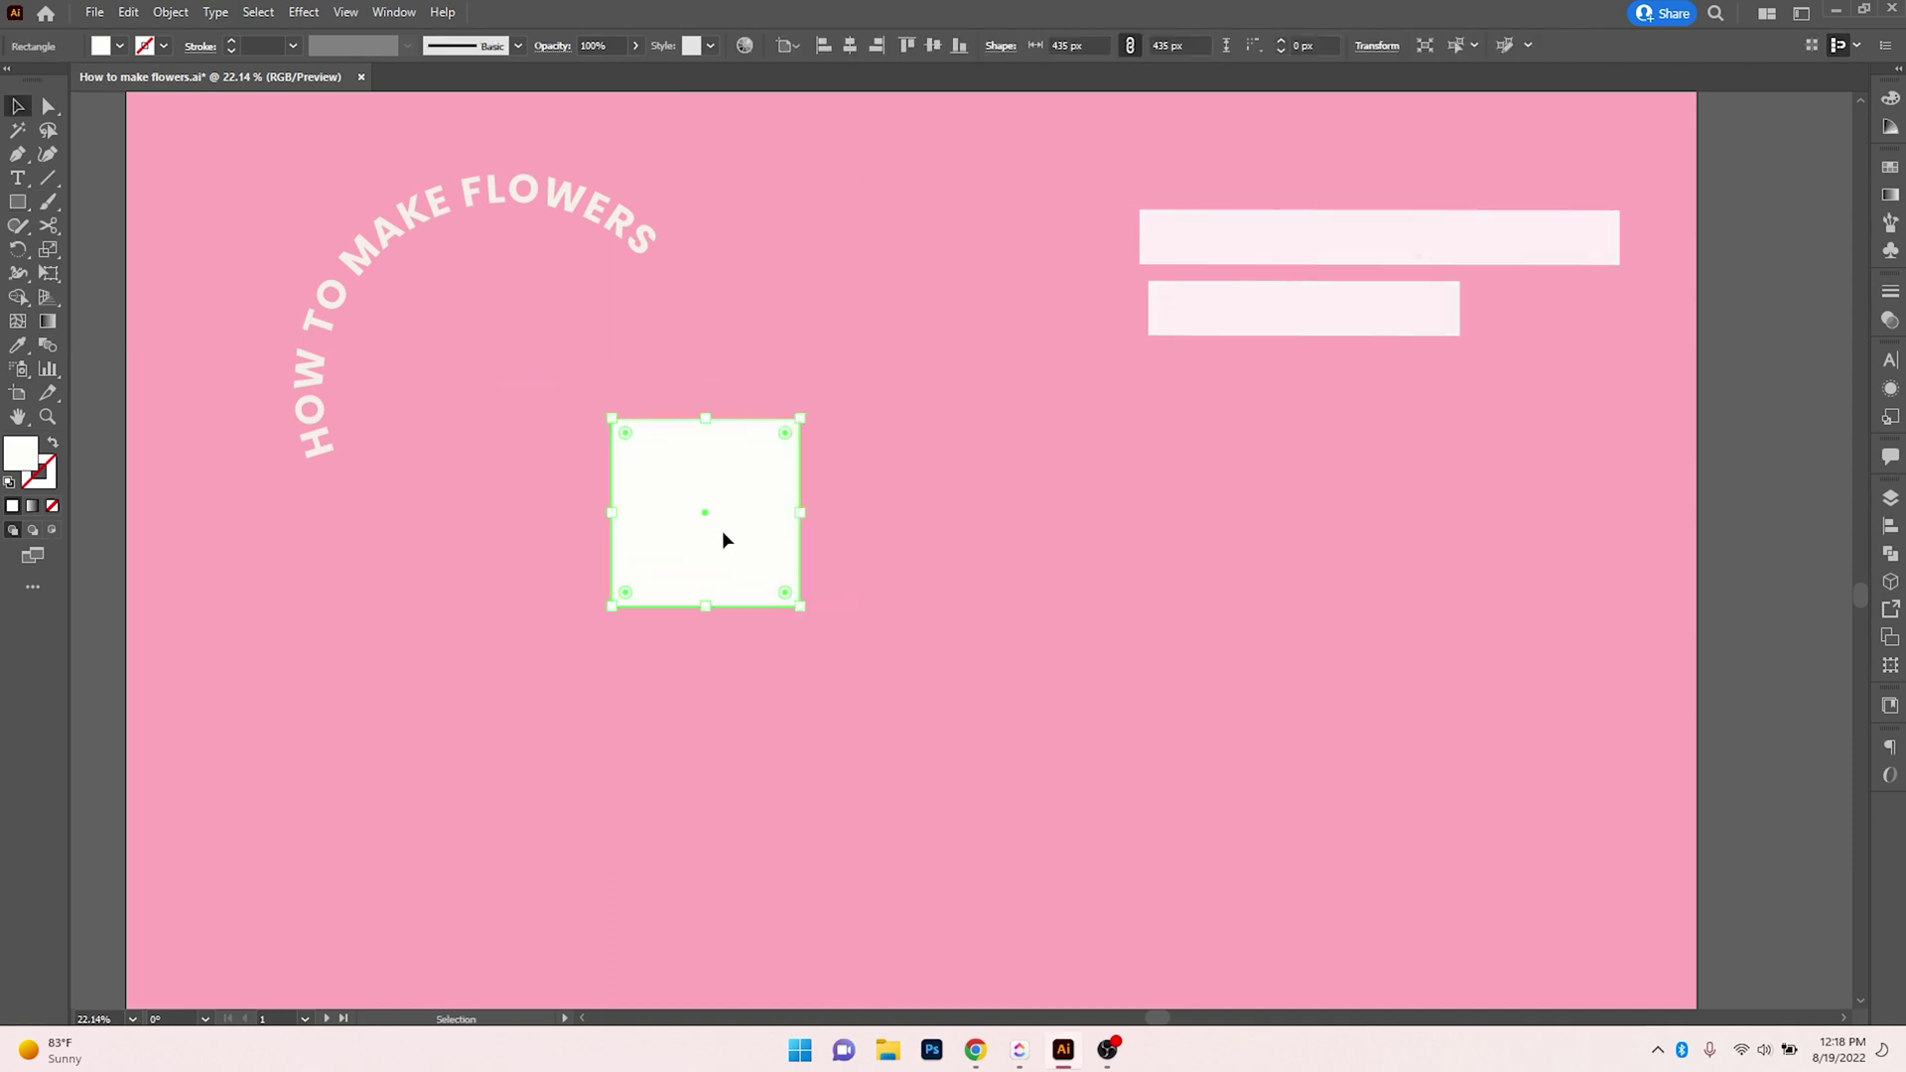
{"action": "left_click_drag", "start_coordinate": [725, 533], "coordinate": [695, 516]}
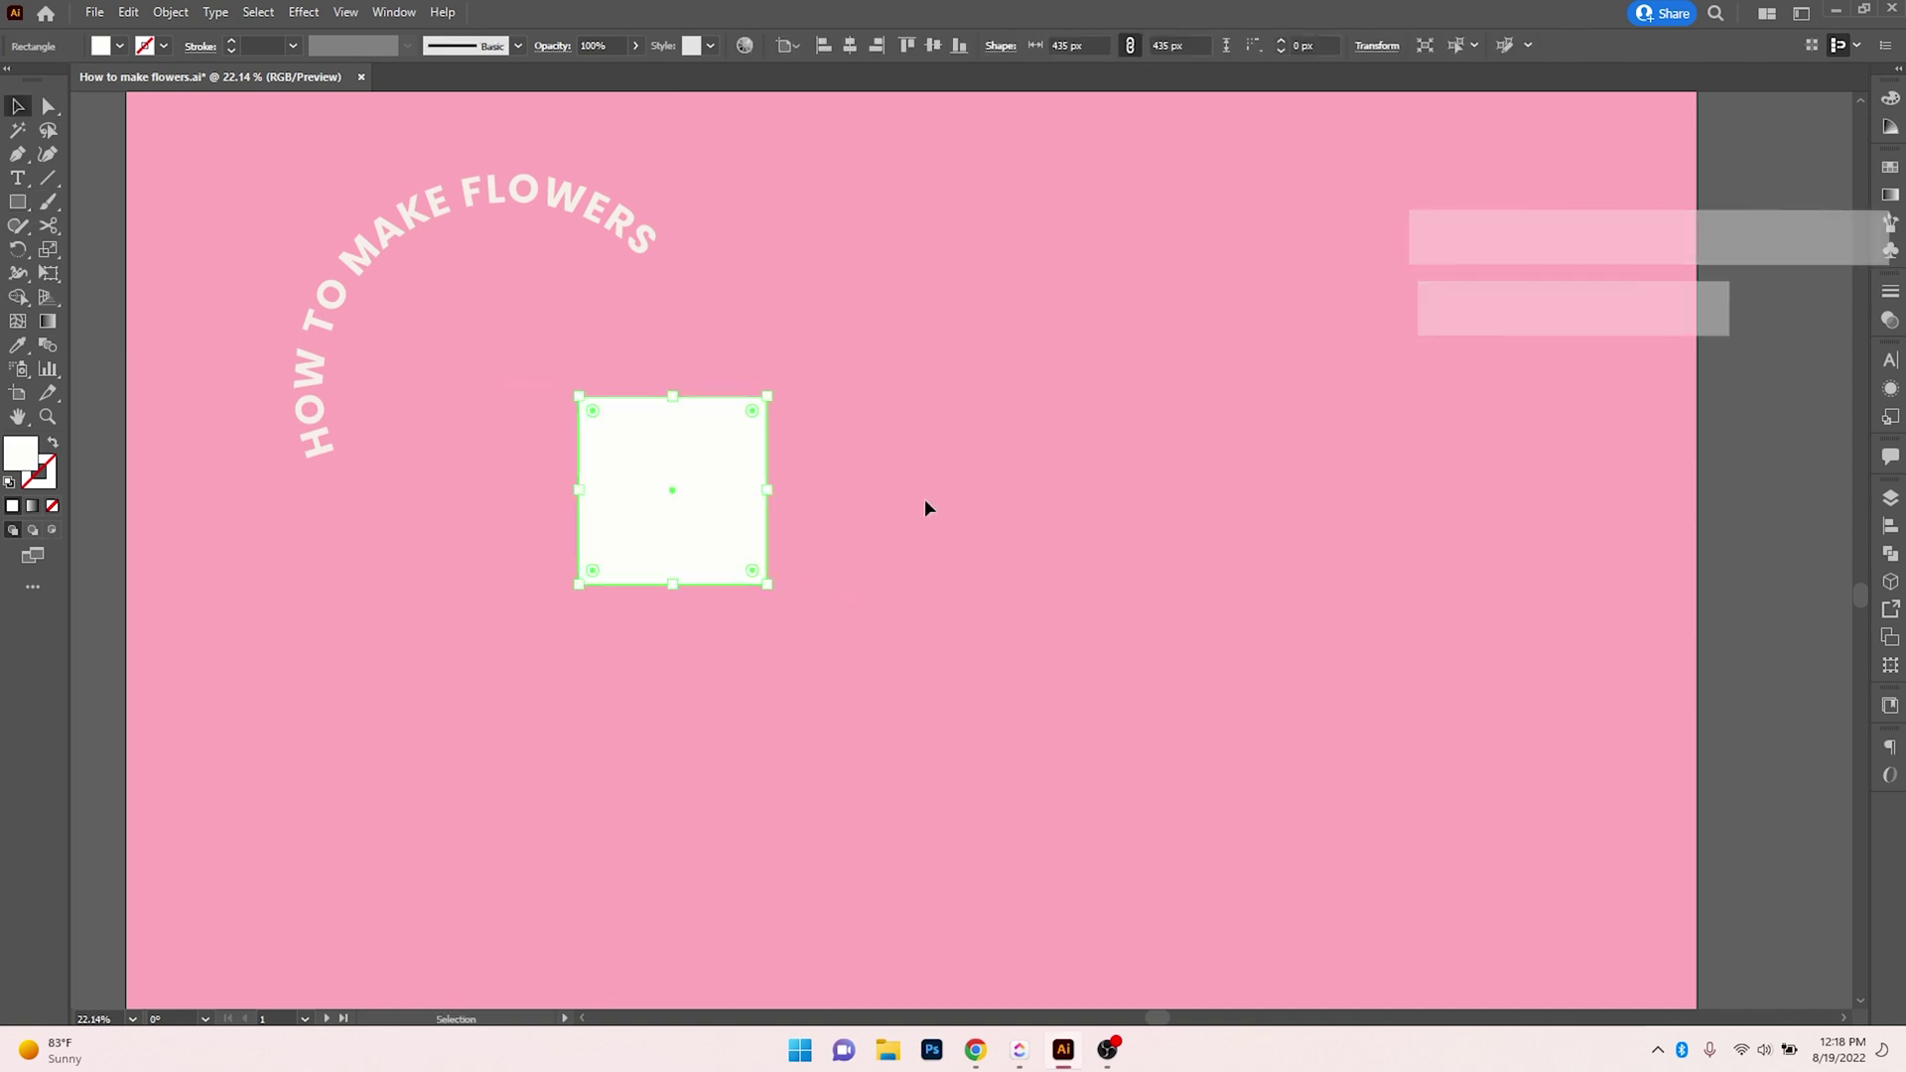
Bloat the square 41% with Pucker & Bloat into four rounded petals, then expand its appearance.
{"action": "left_click", "coordinate": [302, 12]}
{"action": "mouse_move", "coordinate": [426, 176]}
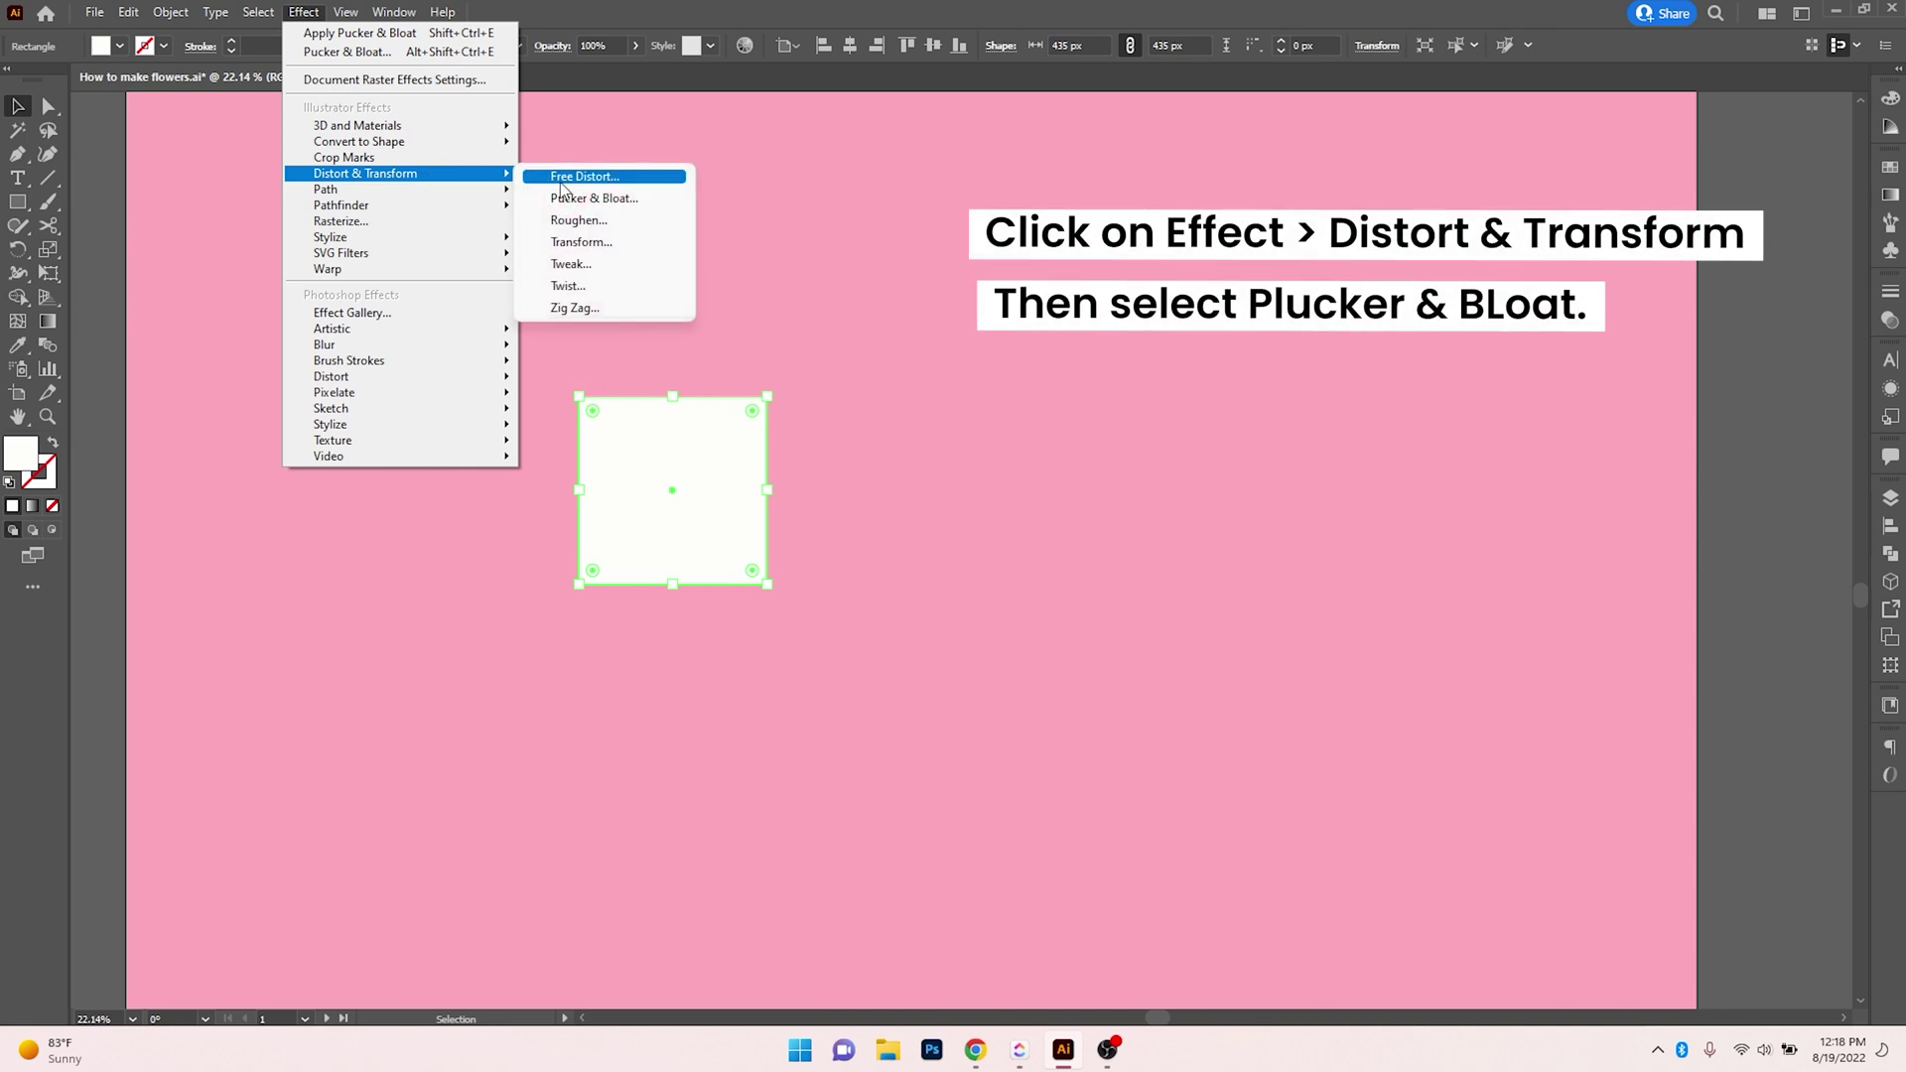
{"action": "left_click", "coordinate": [614, 203]}
{"action": "left_click_drag", "start_coordinate": [1060, 441], "coordinate": [1003, 443]}
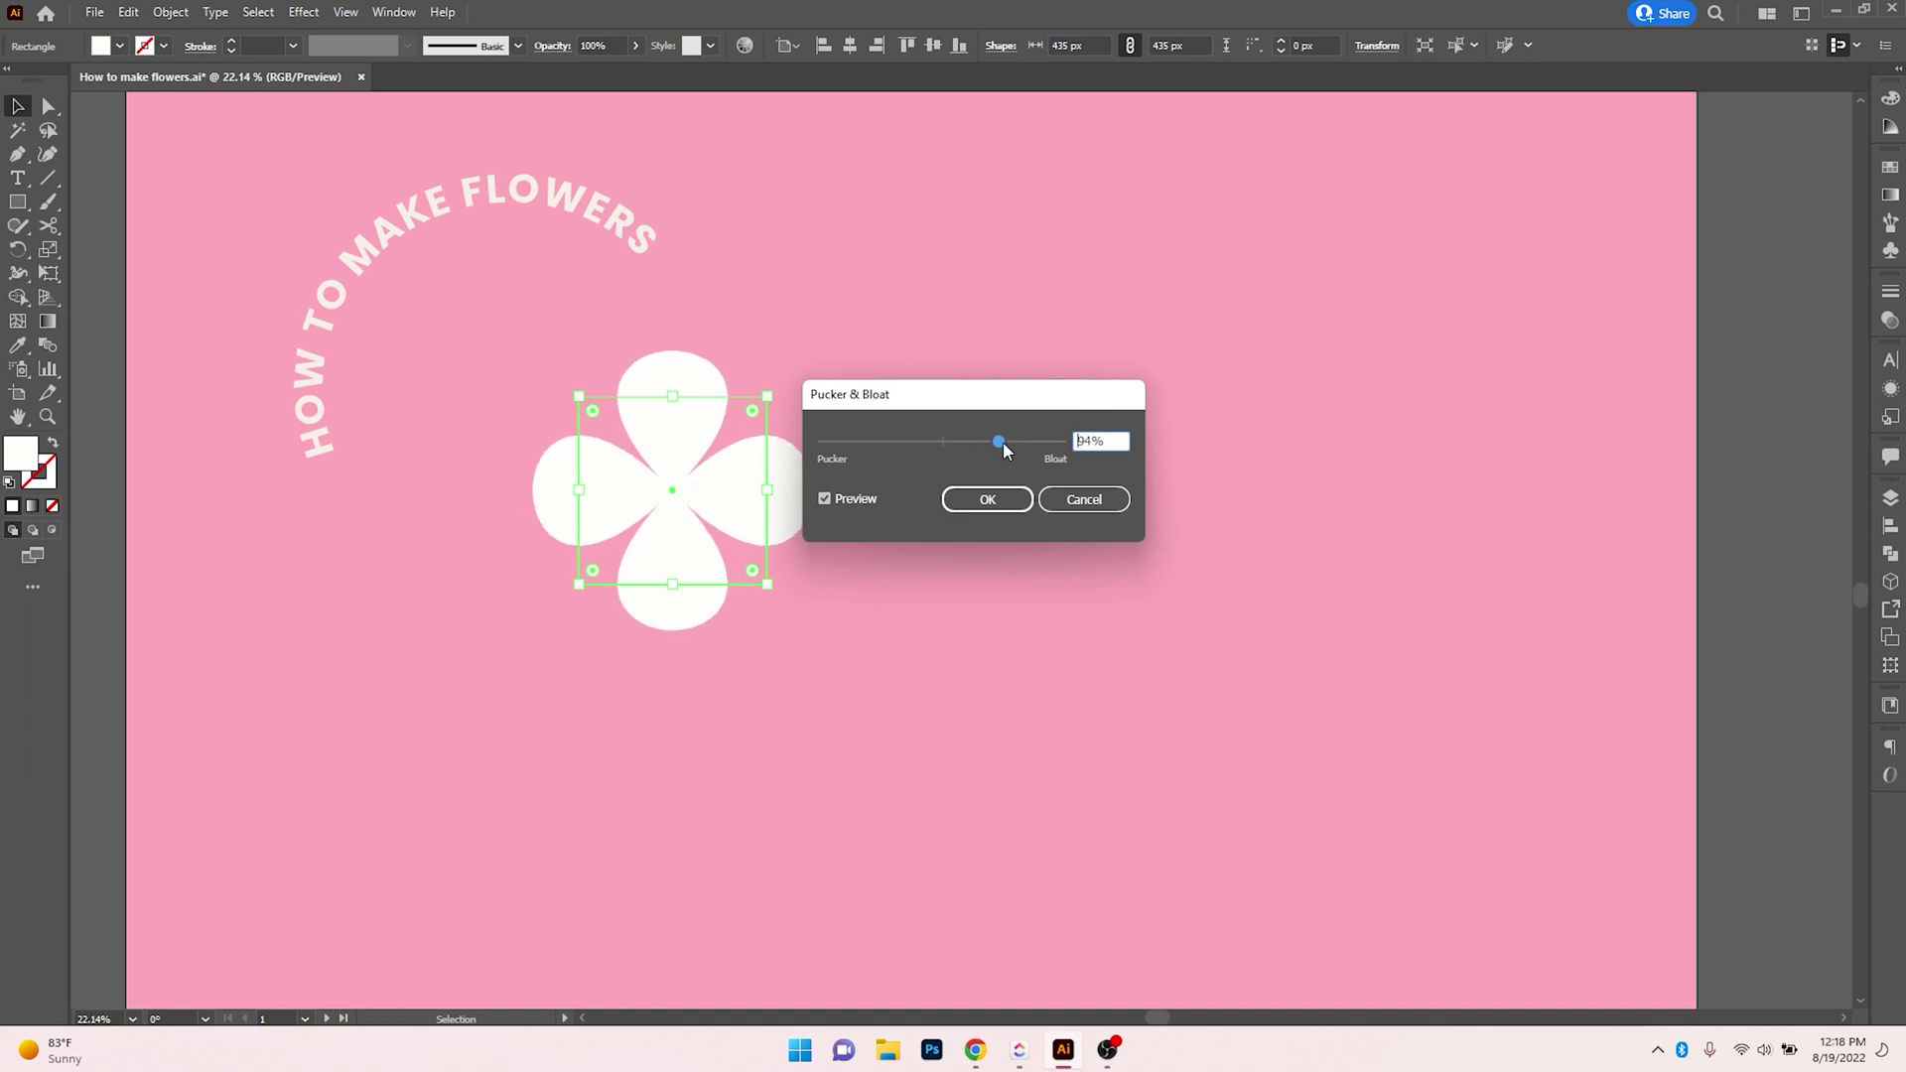
{"action": "left_click", "coordinate": [1010, 511]}
{"action": "left_click_drag", "start_coordinate": [711, 501], "coordinate": [627, 525]}
{"action": "left_click", "coordinate": [166, 16]}
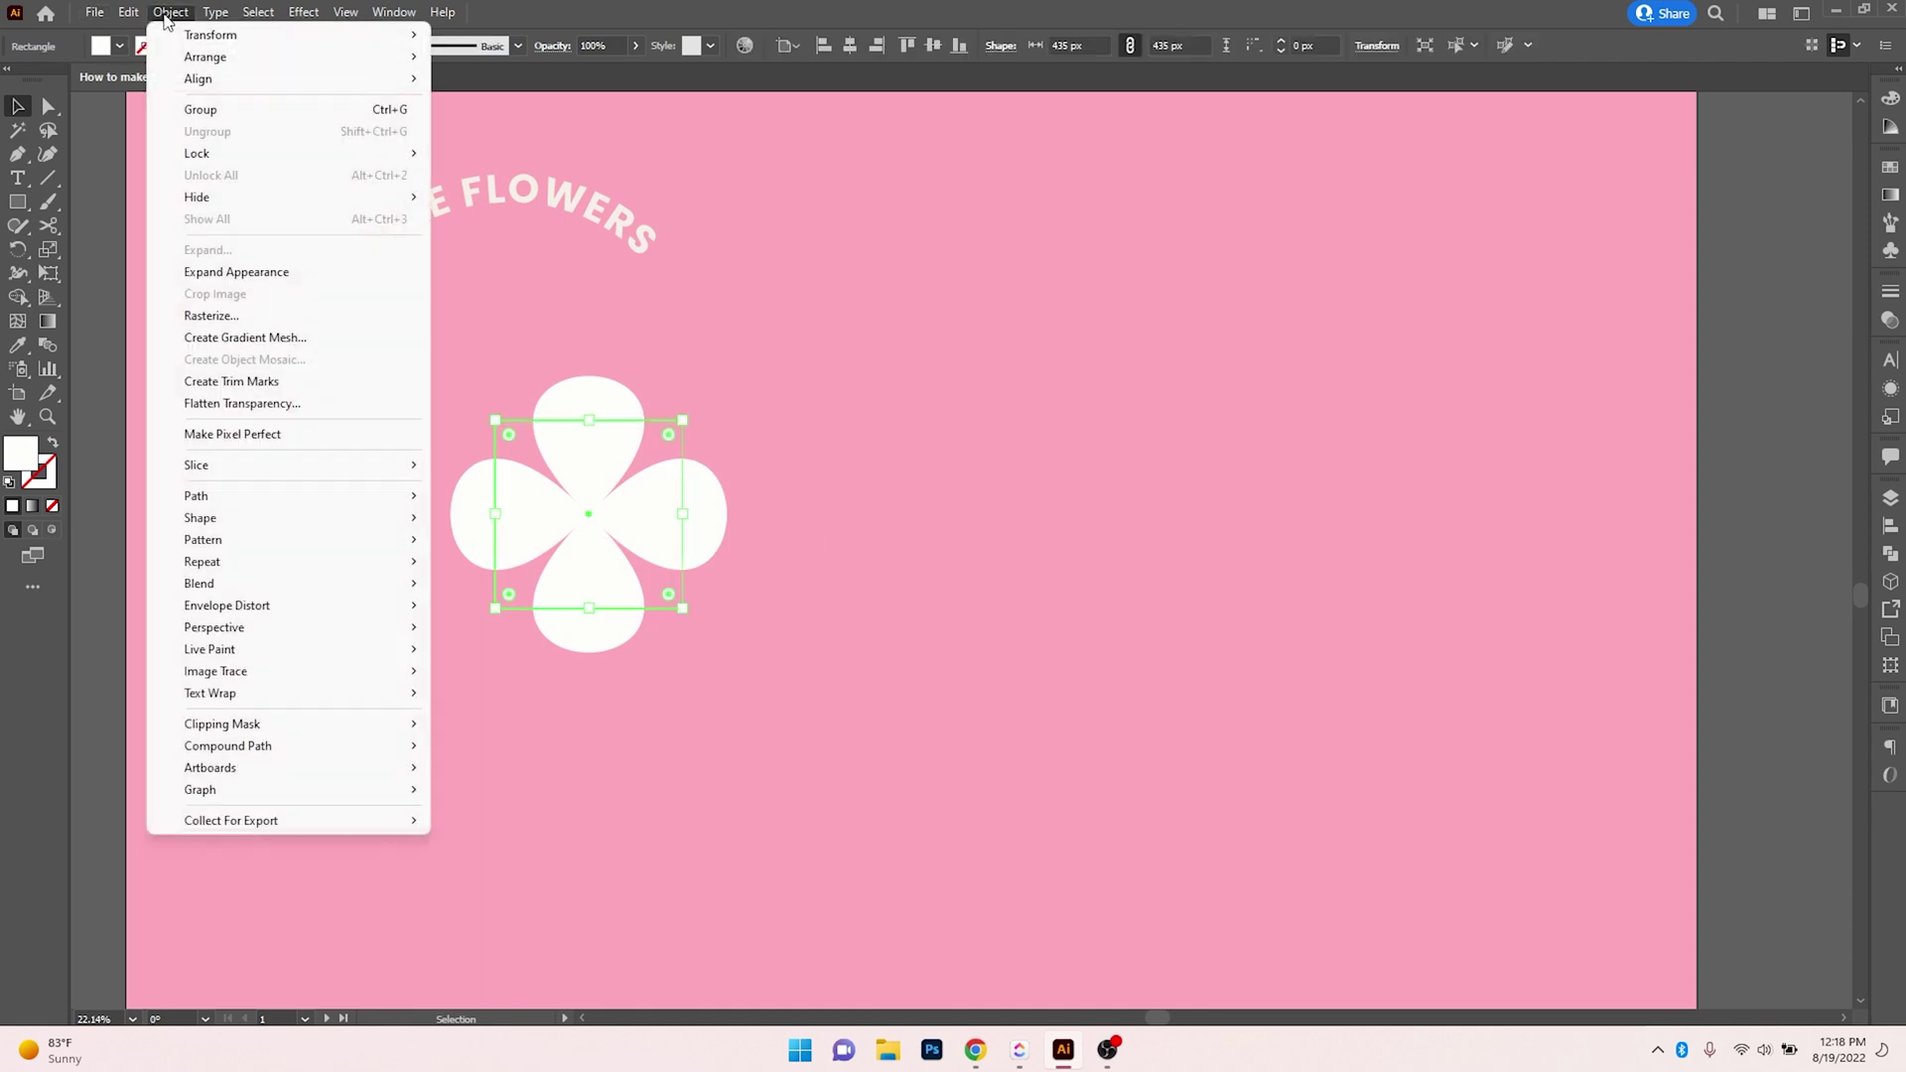
{"action": "left_click", "coordinate": [256, 274]}
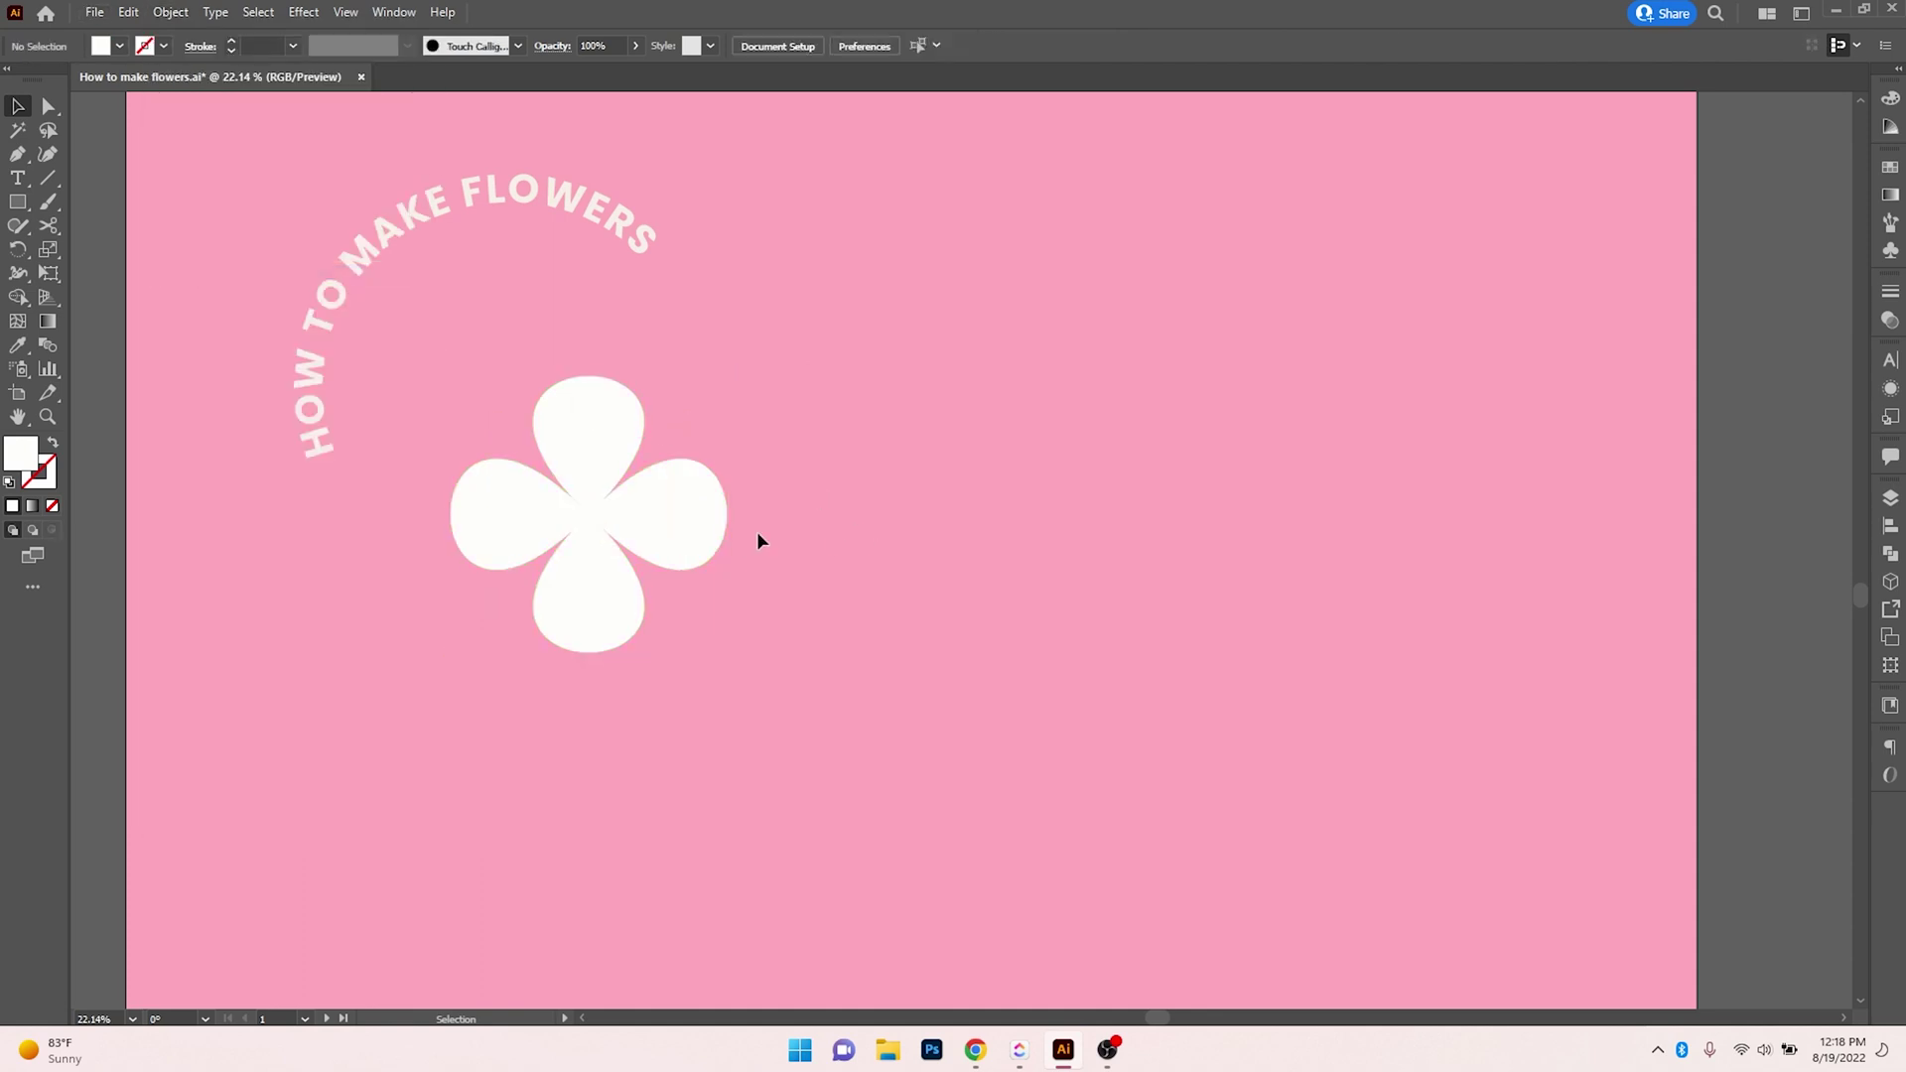
Draw a small circle at the flower's centre filled orange #F9861E.
{"action": "left_click_drag", "start_coordinate": [18, 202], "coordinate": [69, 241]}
{"action": "left_click_drag", "start_coordinate": [594, 512], "coordinate": [600, 549]}
{"action": "key", "text": "v"}
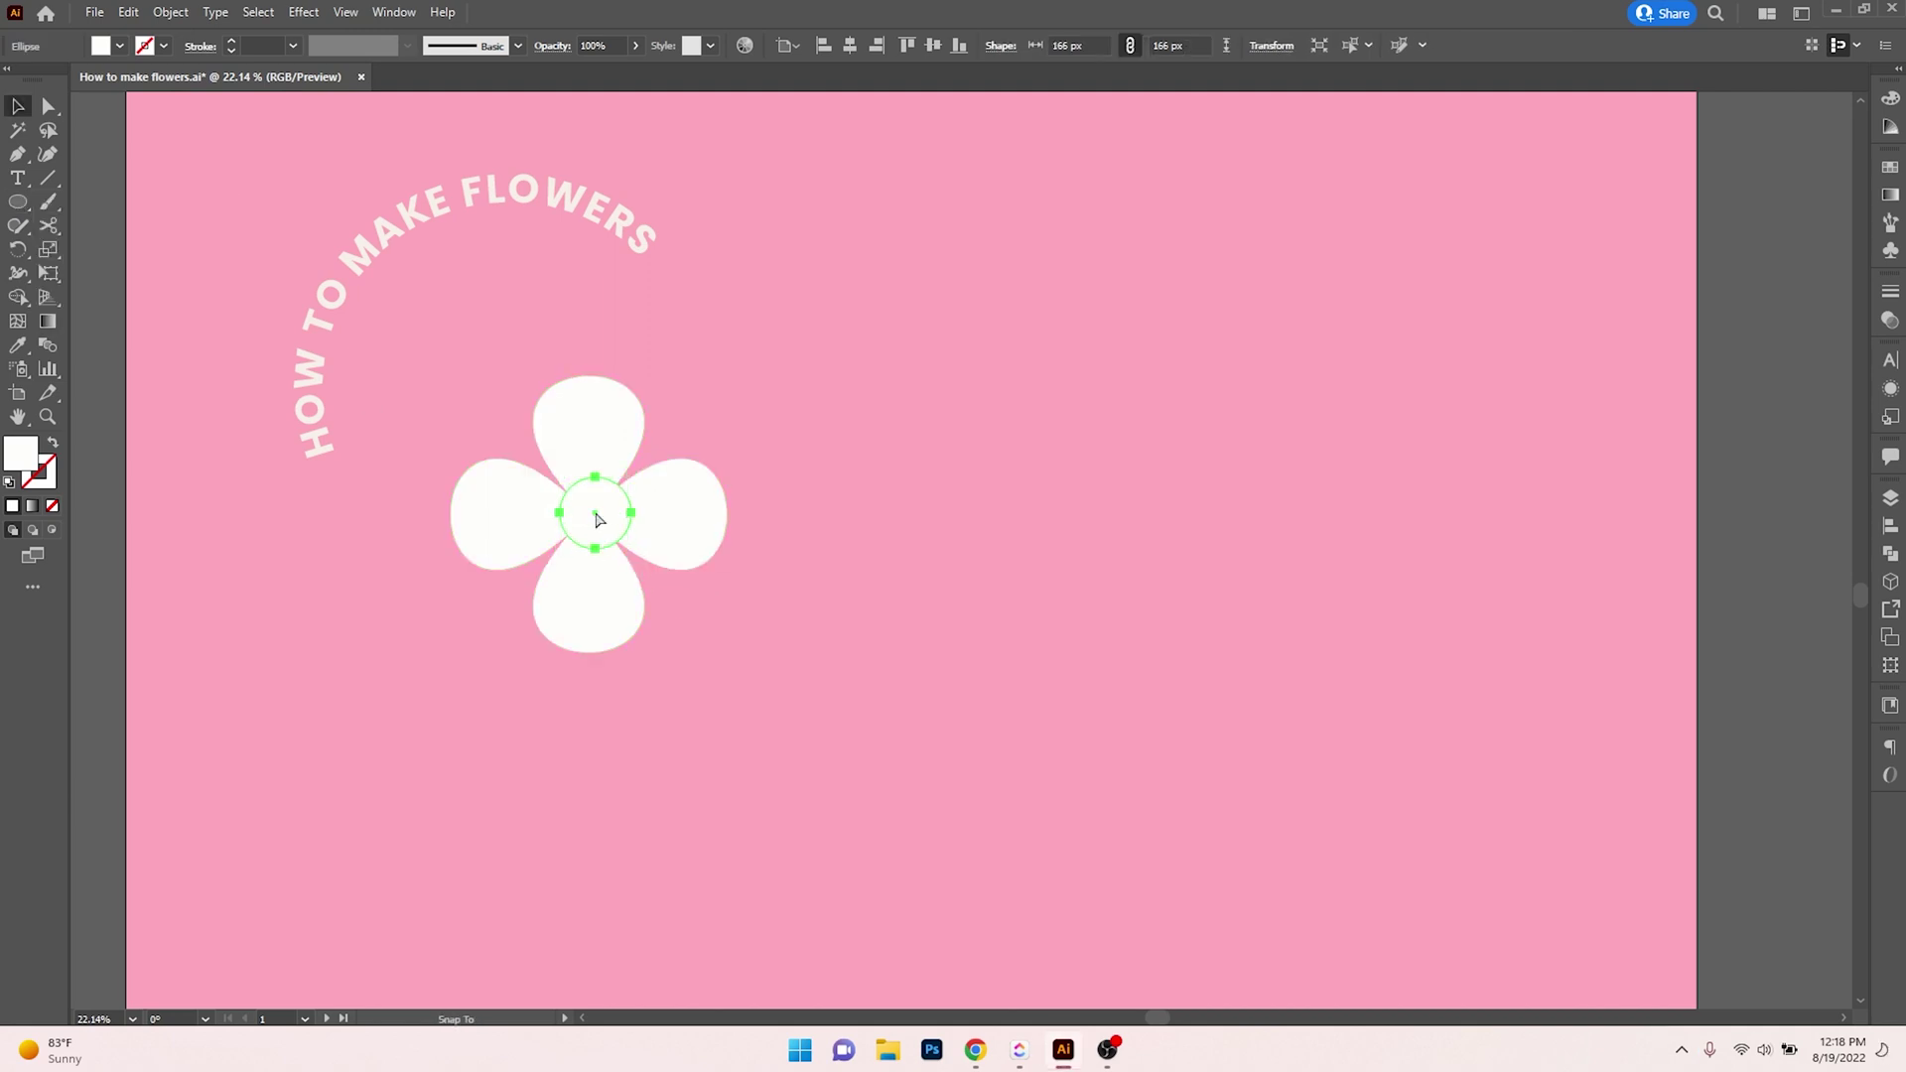
{"action": "double_click", "coordinate": [17, 459]}
{"action": "left_click", "coordinate": [710, 524]}
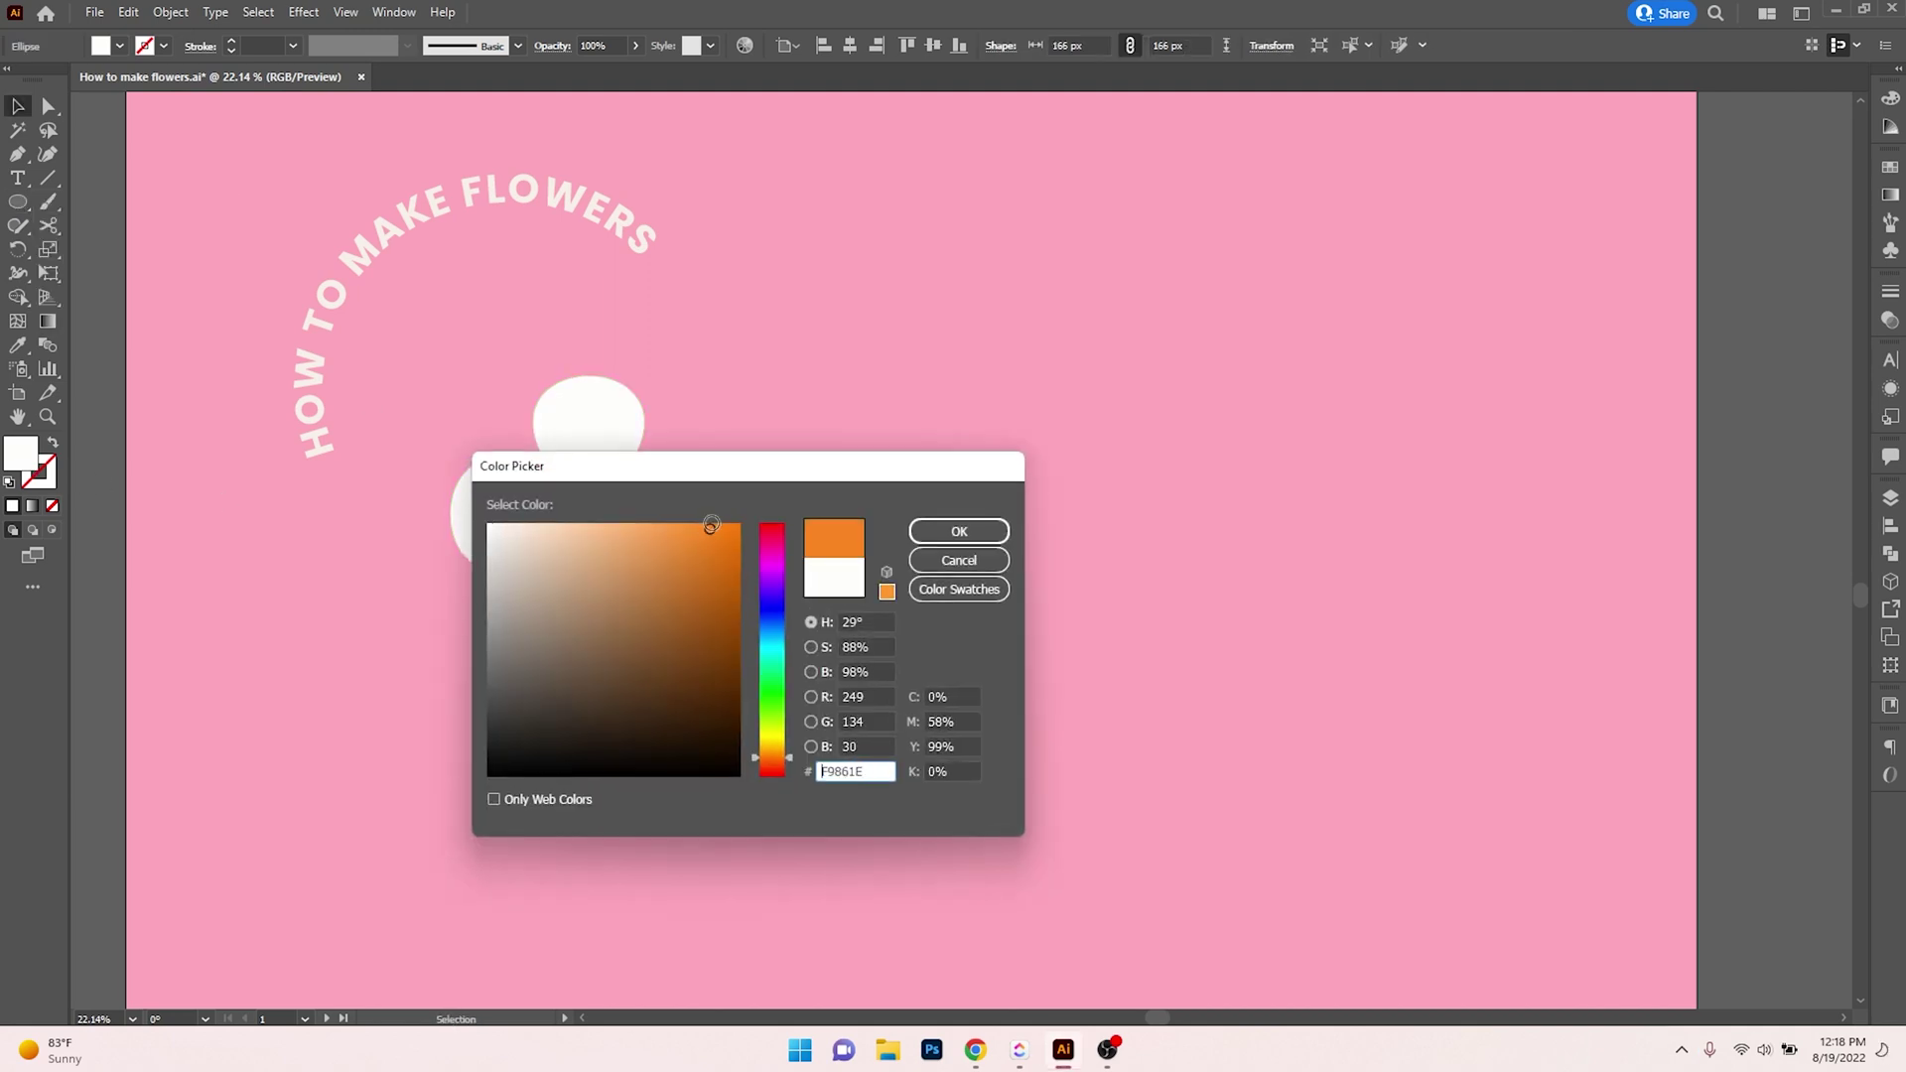
{"action": "left_click", "coordinate": [945, 536]}
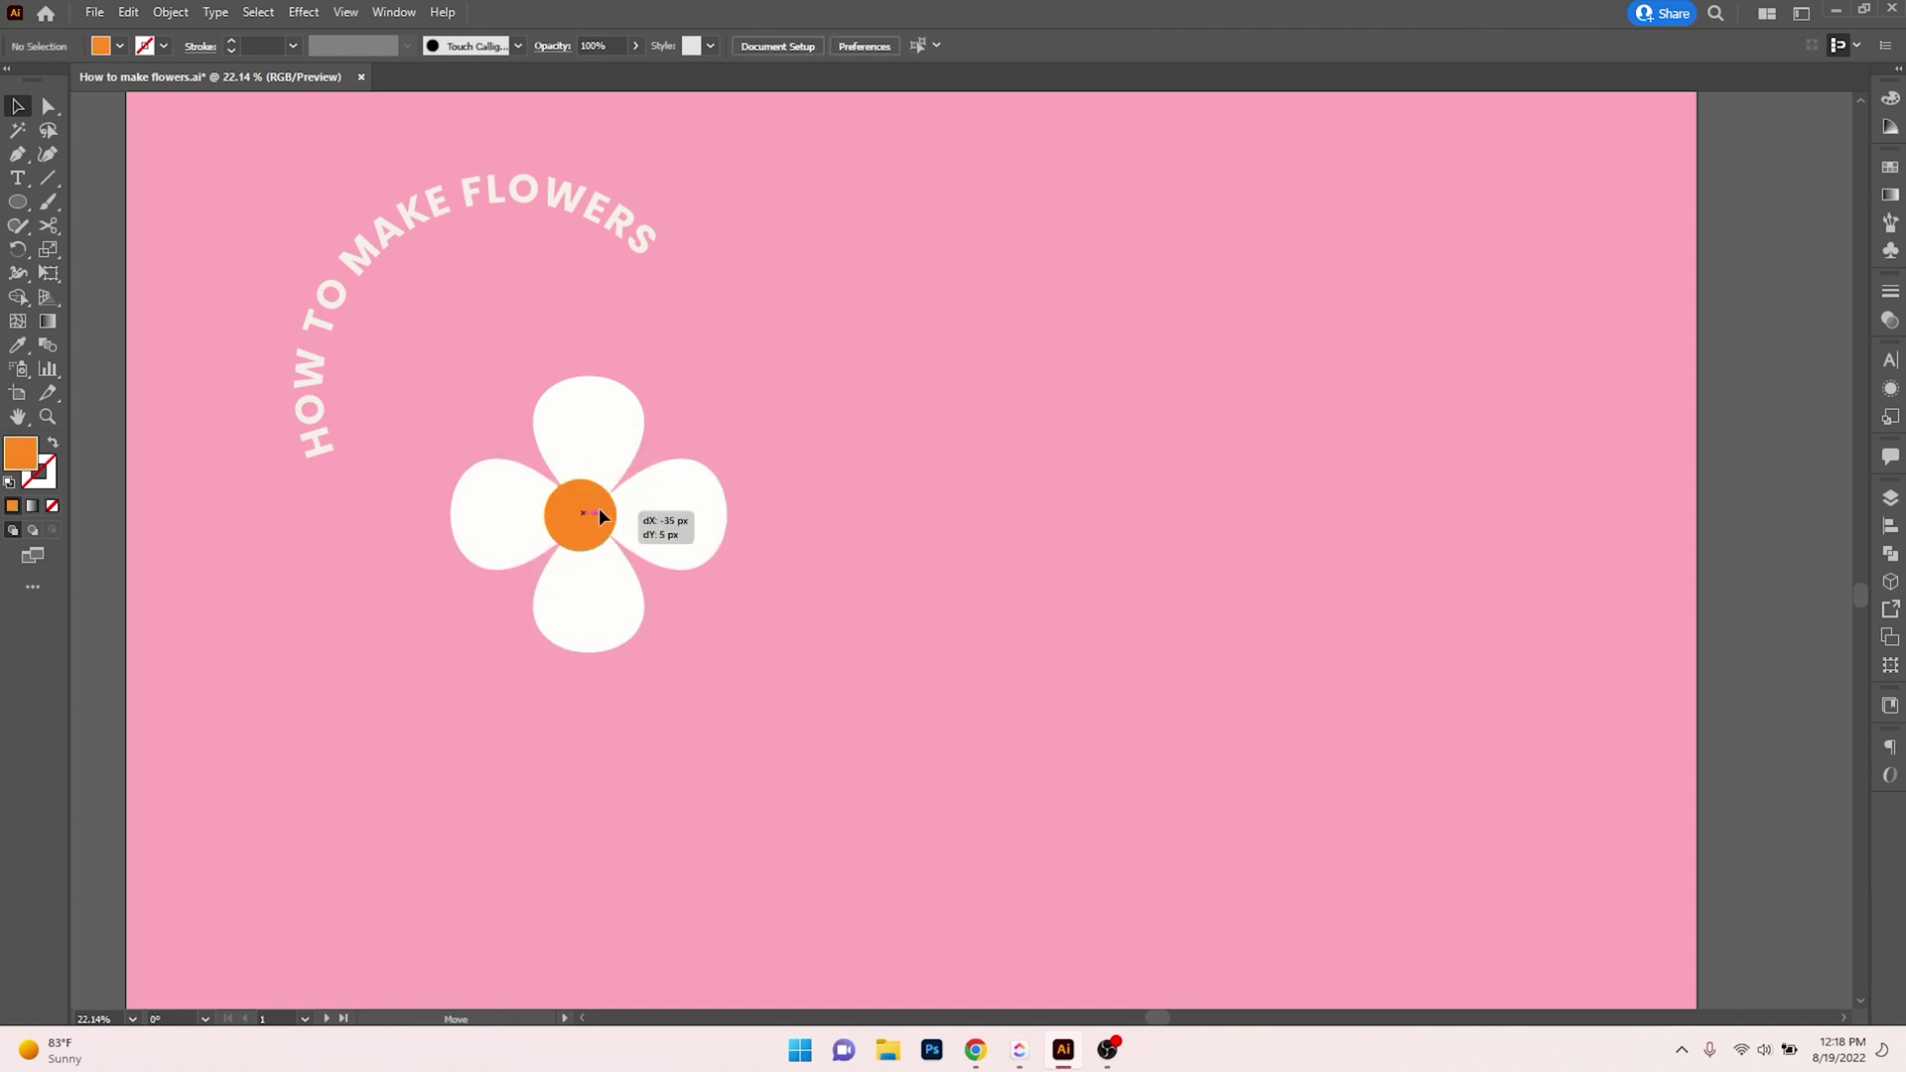
Select the whole flower with its centre, nudge it up and left, and deselect.
{"action": "key", "text": "ctrl+a"}
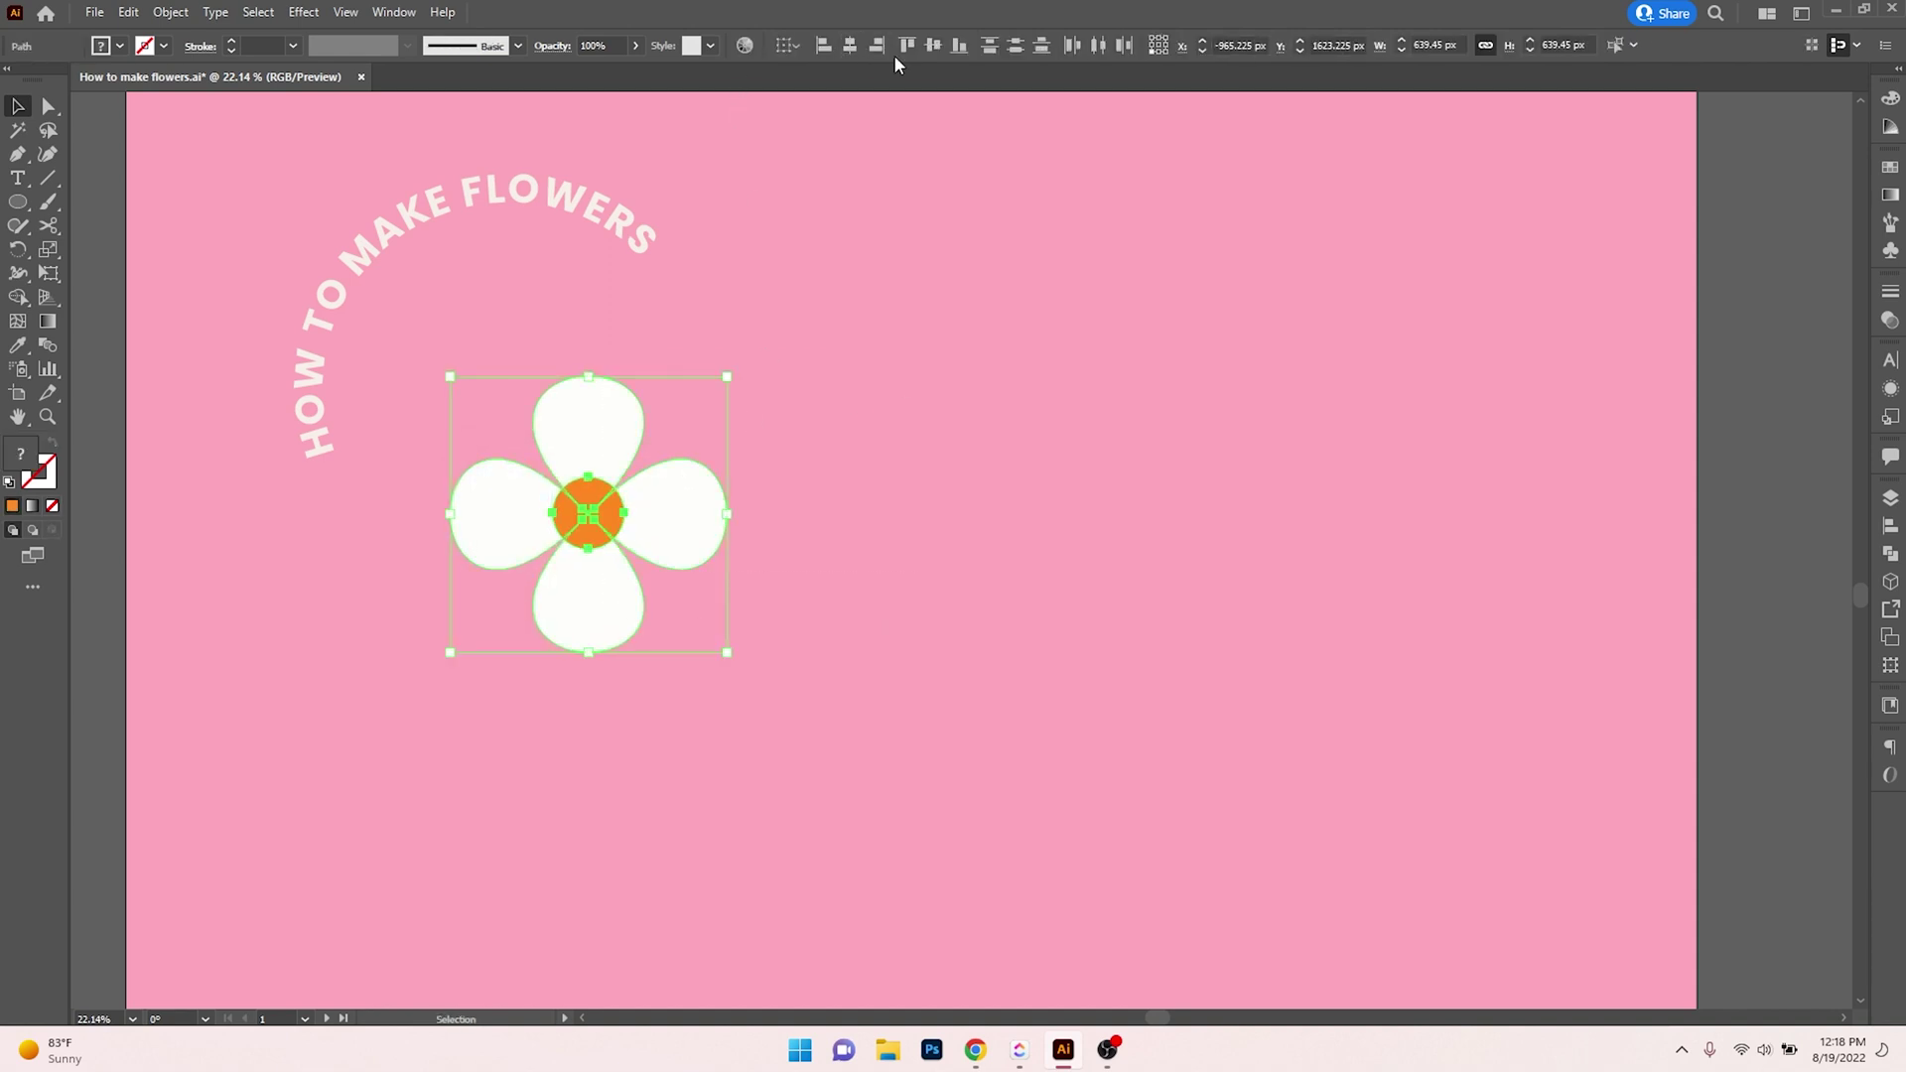
{"action": "left_click", "coordinate": [1016, 411]}
{"action": "key", "text": "ctrl+a"}
{"action": "left_click_drag", "start_coordinate": [693, 534], "coordinate": [681, 520]}
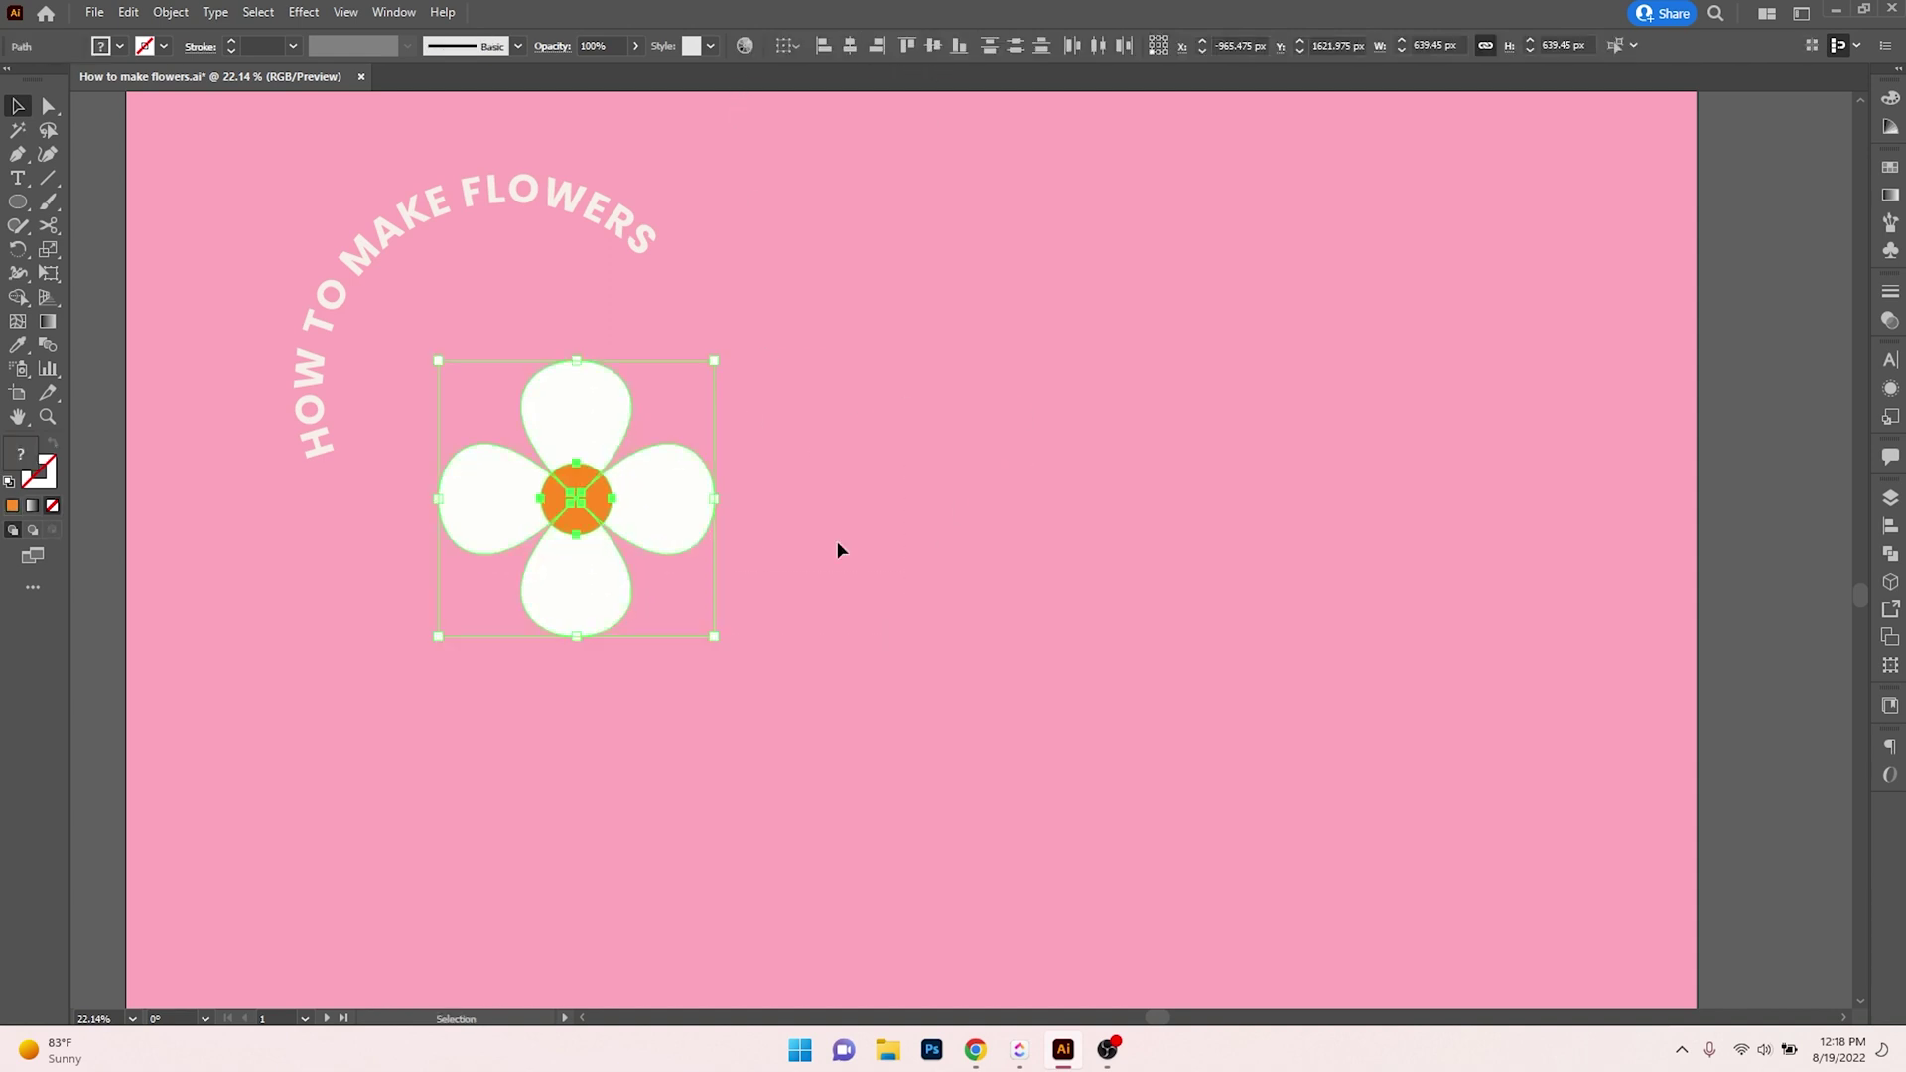
{"action": "key", "text": "ctrl+shift+a"}
{"action": "left_click", "coordinate": [20, 205]}
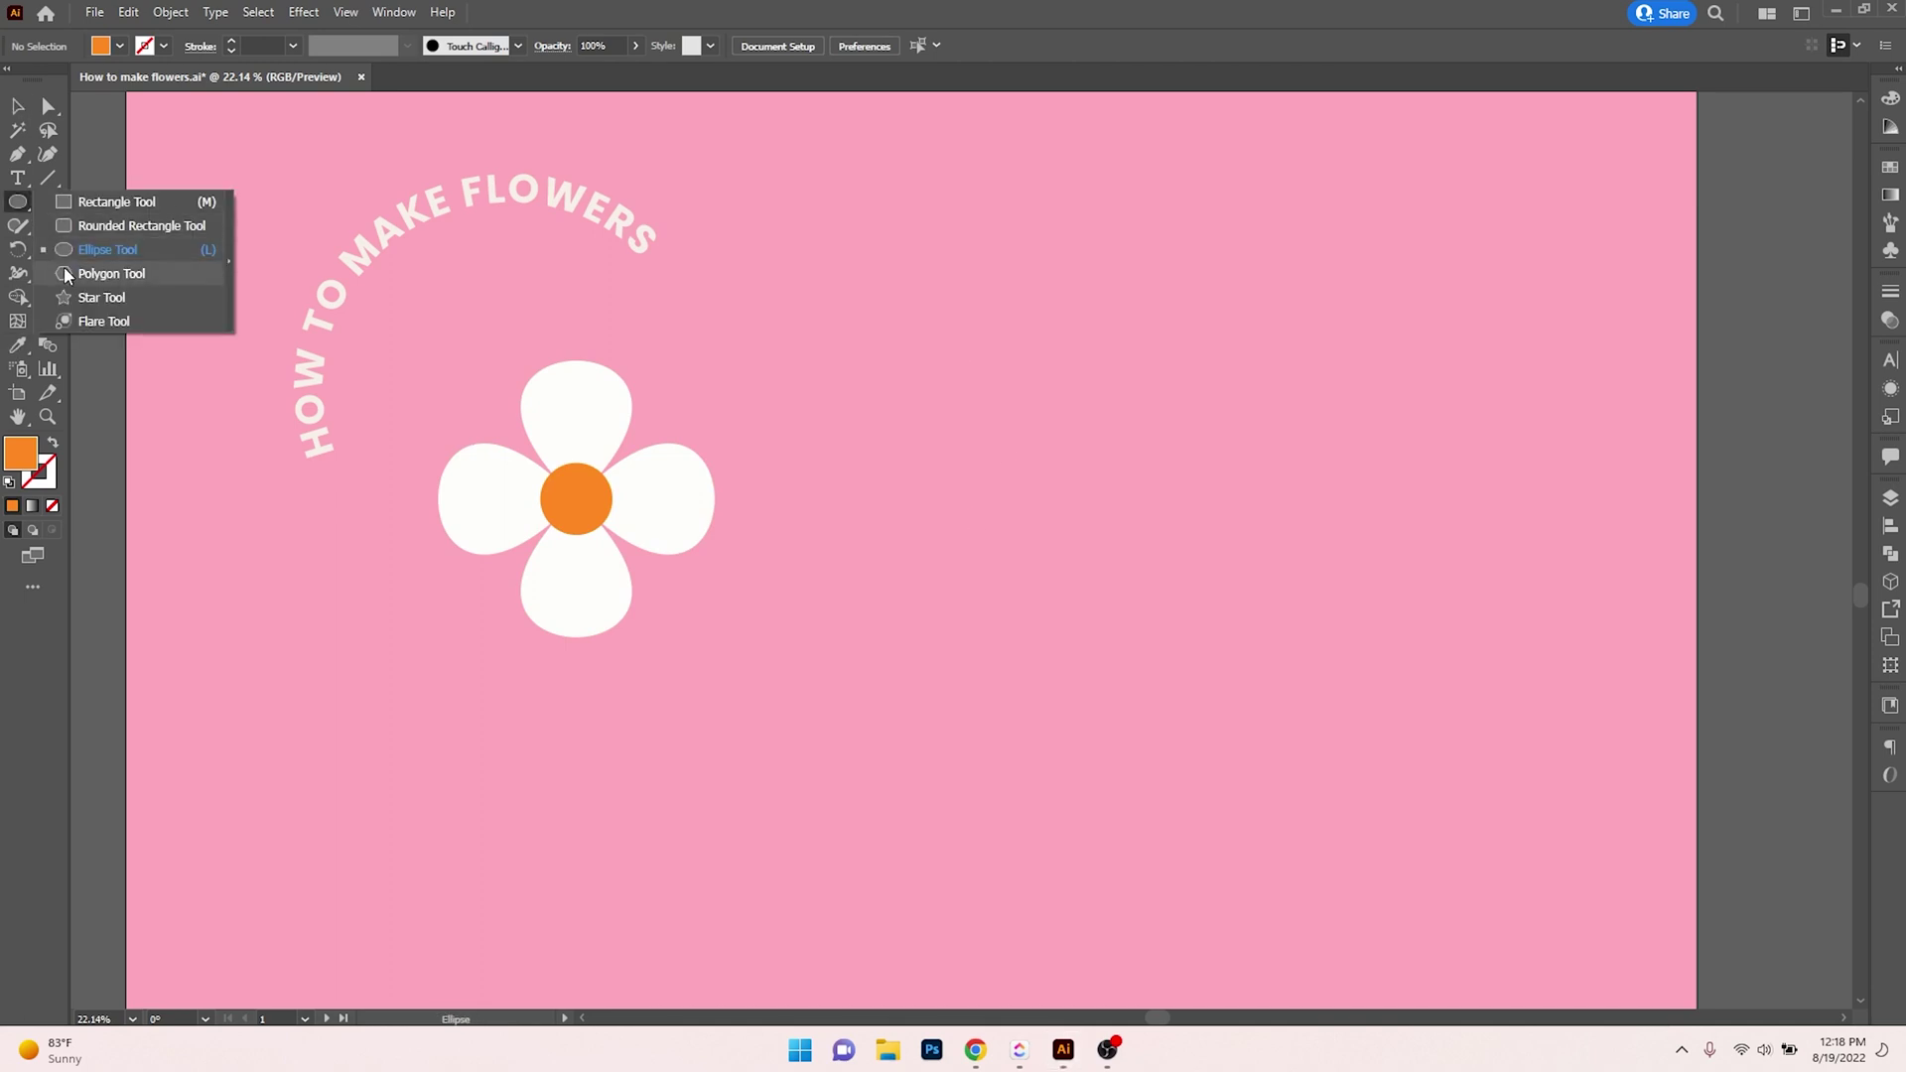
Draw a hexagon beside the first flower and make it the same white as the petals.
{"action": "left_click", "coordinate": [64, 268]}
{"action": "mouse_move", "coordinate": [866, 326]}
{"action": "left_mouse_down"}
{"action": "mouse_move", "coordinate": [940, 425]}
{"action": "mouse_move", "coordinate": [889, 360]}
{"action": "mouse_move", "coordinate": [923, 391]}
{"action": "left_mouse_up"}
{"action": "key", "text": "i"}
{"action": "left_click", "coordinate": [688, 472]}
{"action": "key", "text": "v"}
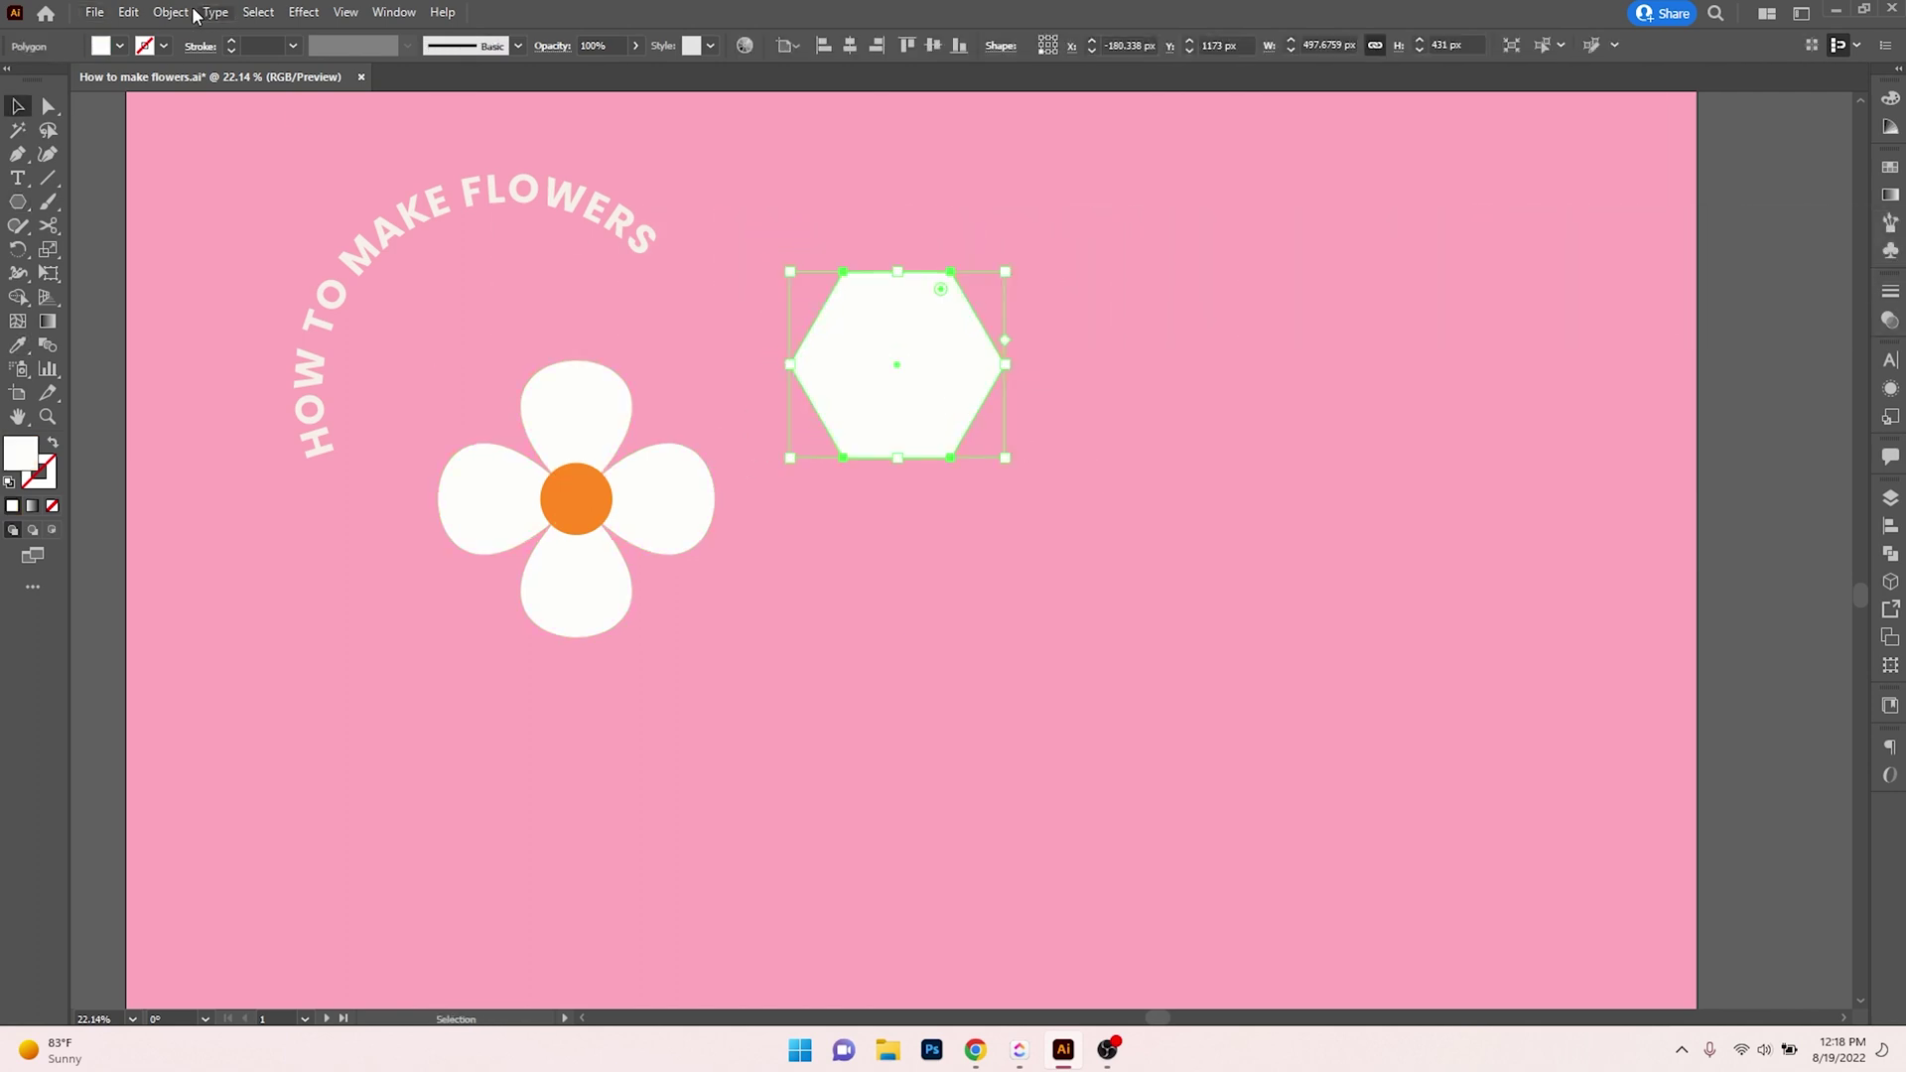
Bloat the hexagon into a flower shape, move it left, and increase it to seven petals.
{"action": "left_click", "coordinate": [301, 12]}
{"action": "mouse_move", "coordinate": [432, 175]}
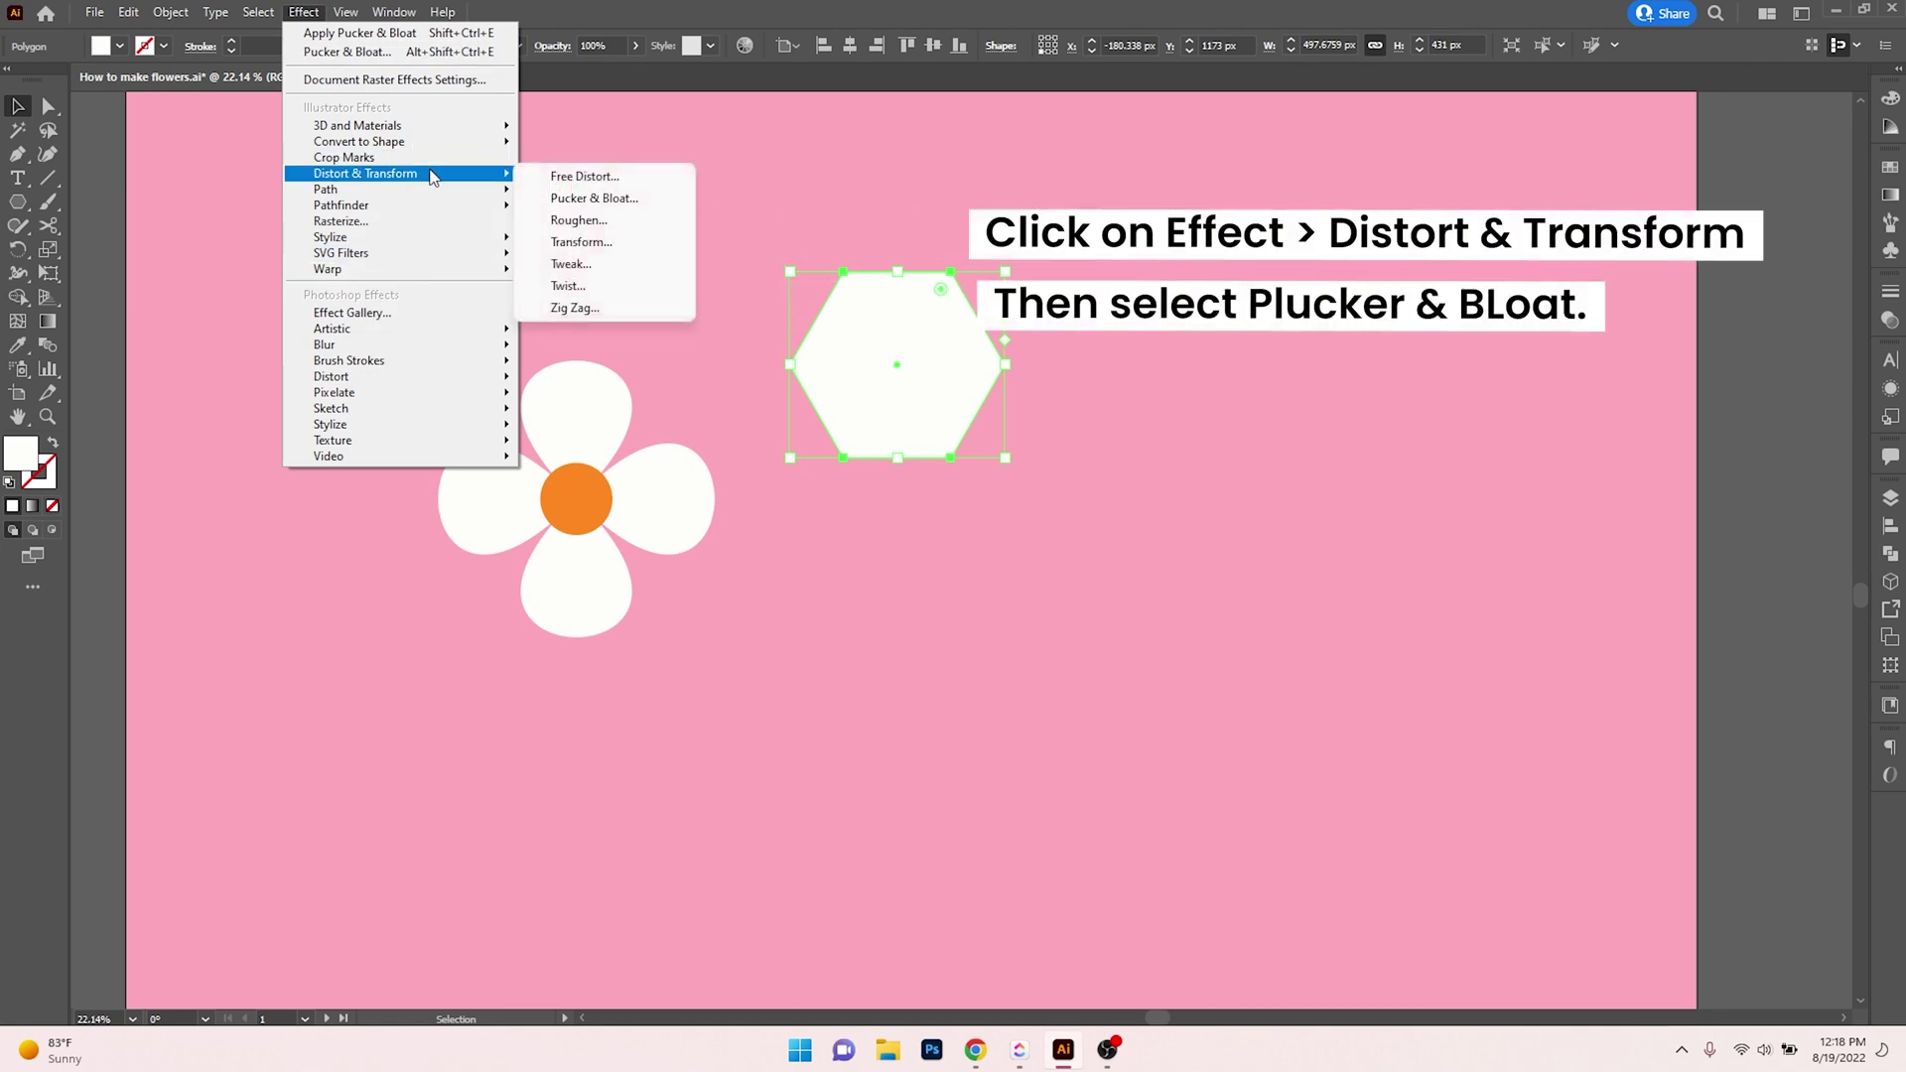
{"action": "left_click", "coordinate": [534, 198]}
{"action": "left_click_drag", "start_coordinate": [970, 445], "coordinate": [1266, 336]}
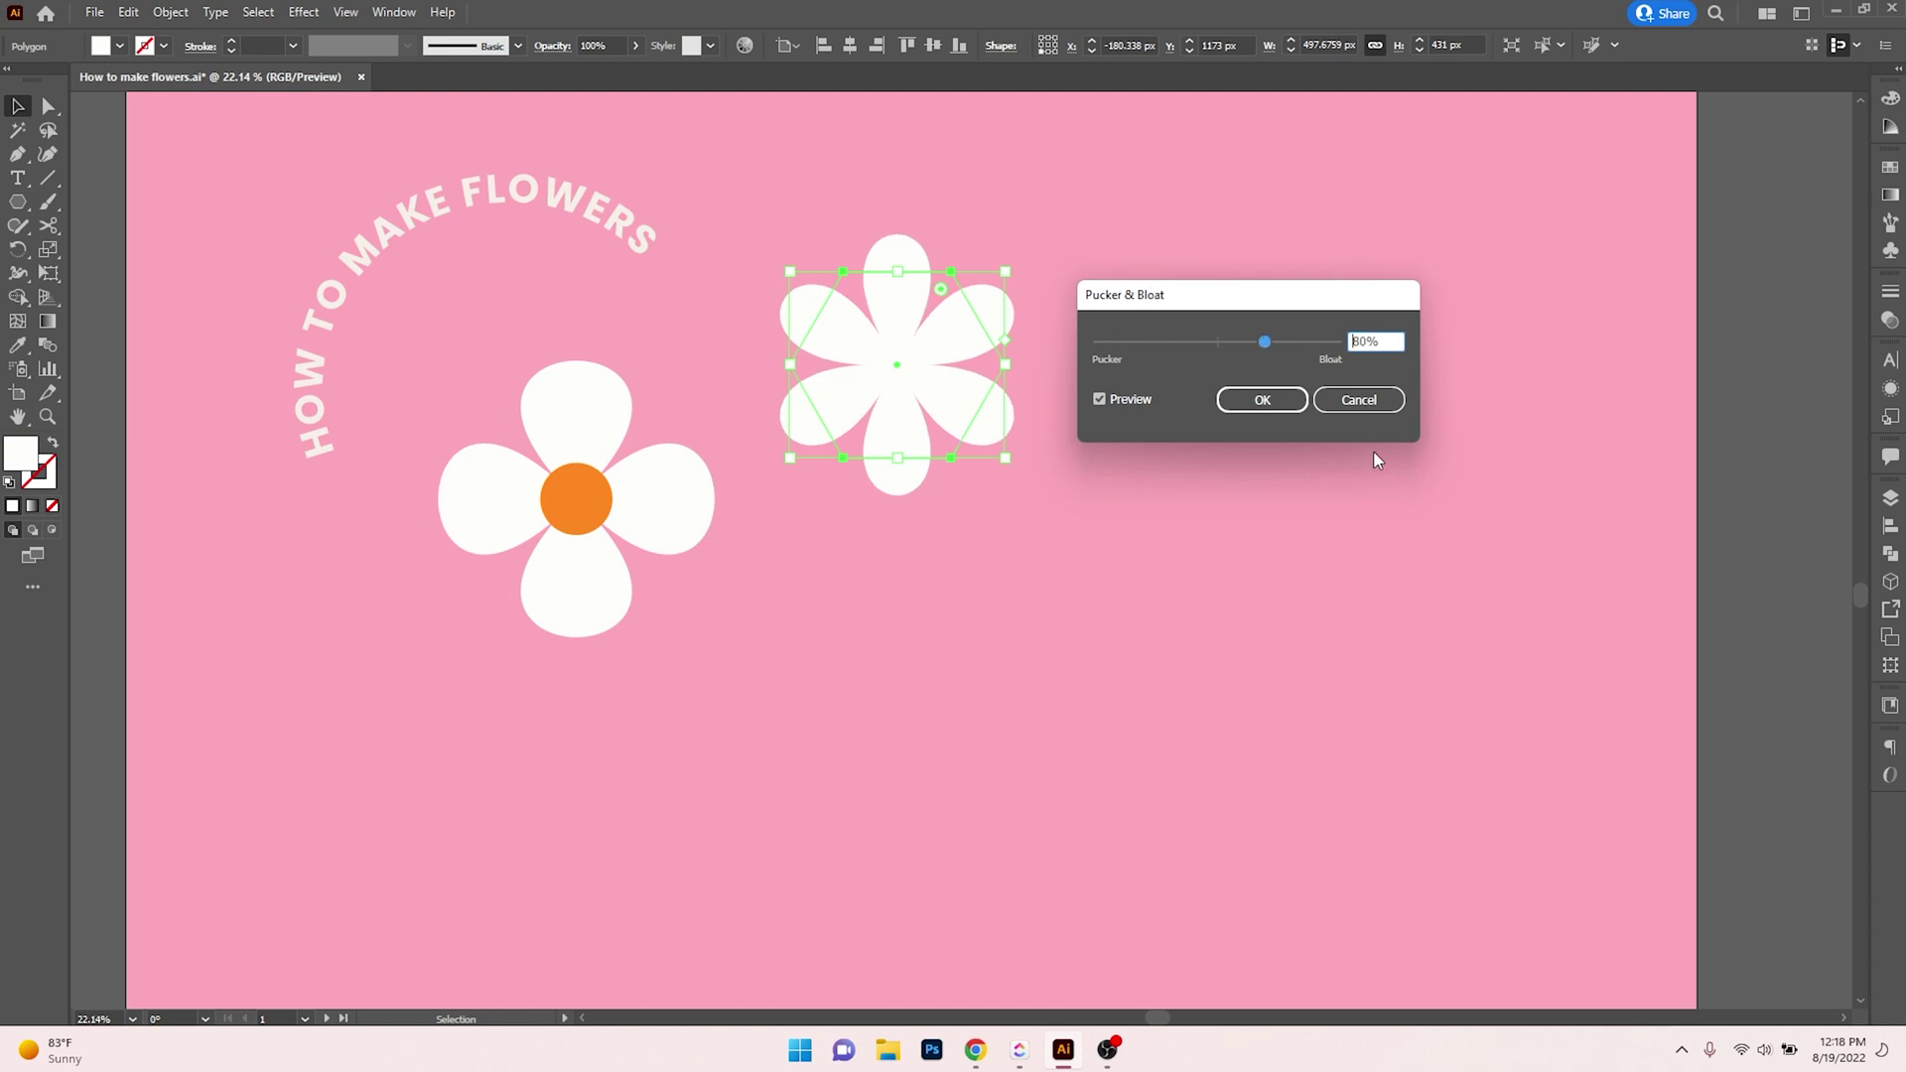
{"action": "left_click", "coordinate": [1287, 407]}
{"action": "left_click", "coordinate": [1142, 447]}
{"action": "mouse_move", "coordinate": [1020, 419]}
{"action": "left_mouse_down"}
{"action": "mouse_move", "coordinate": [945, 423]}
{"action": "mouse_move", "coordinate": [1003, 401]}
{"action": "left_mouse_up"}
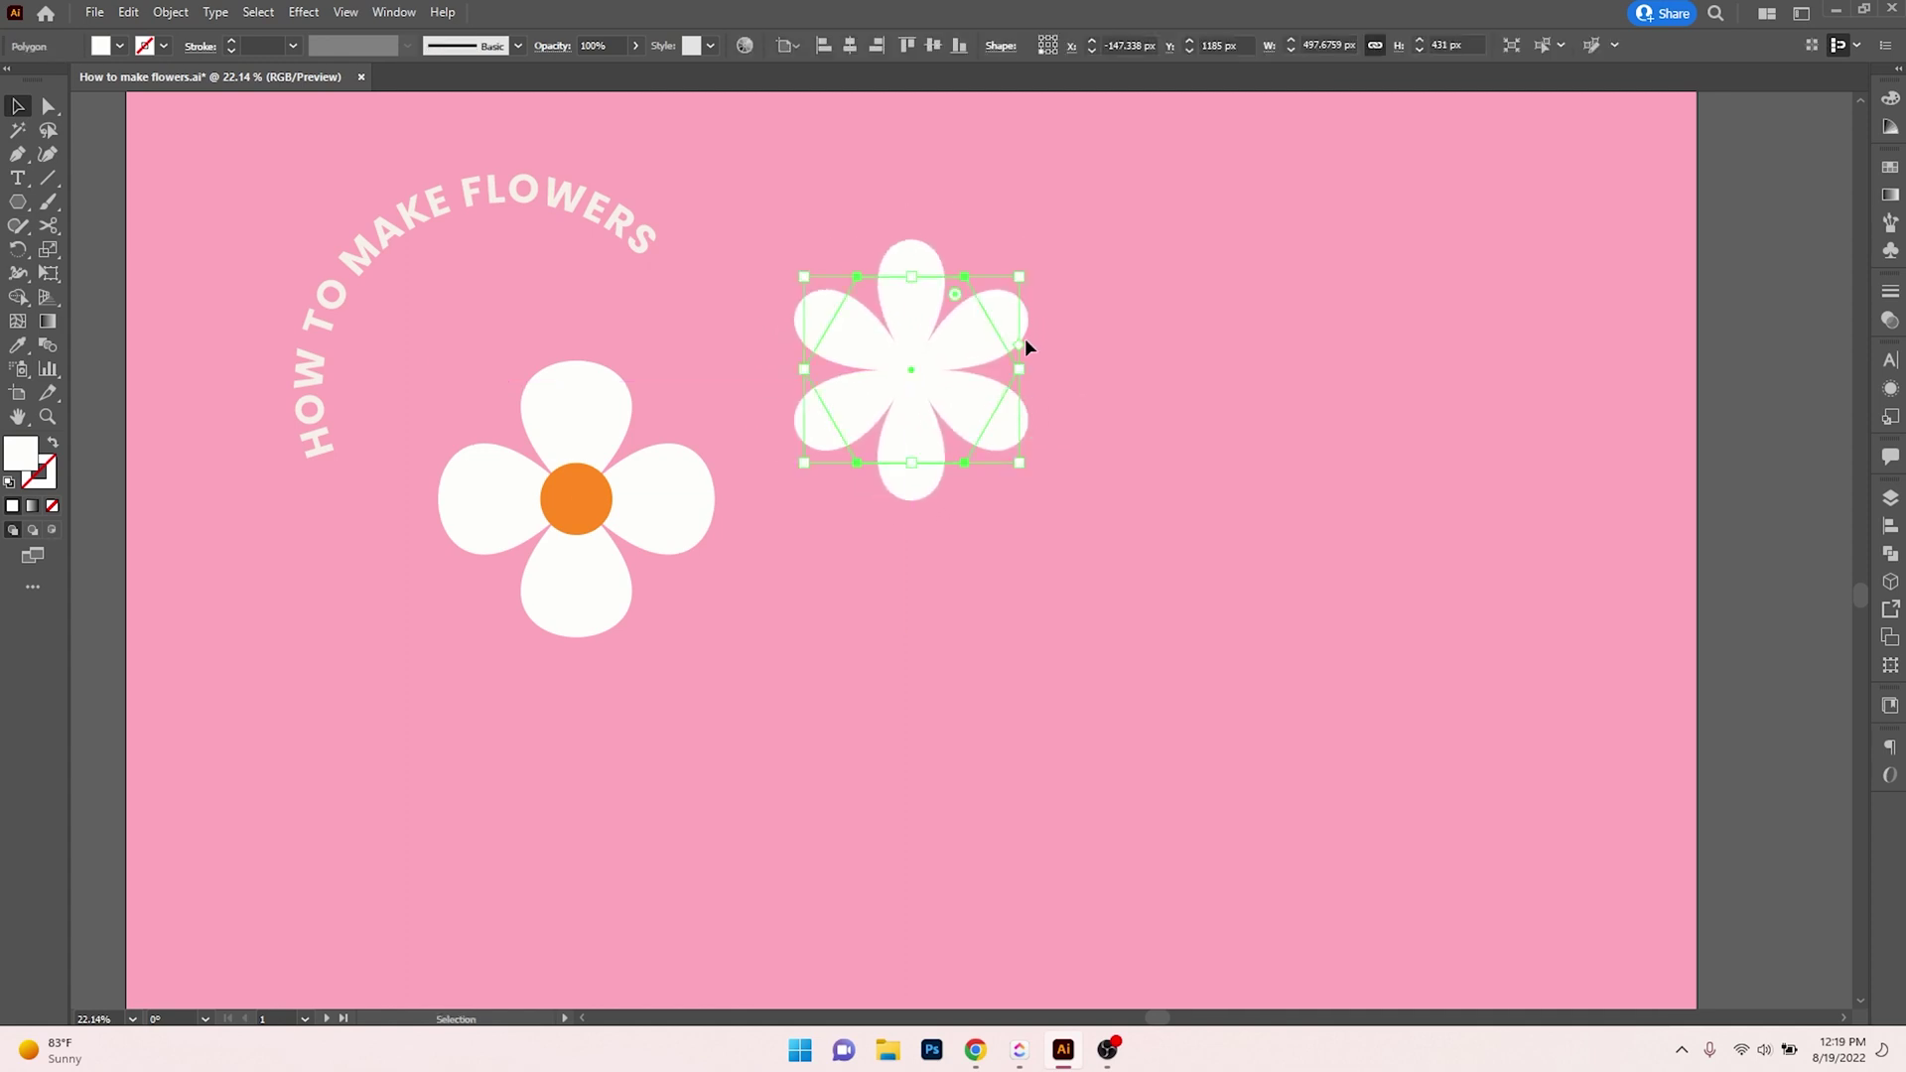
{"action": "mouse_move", "coordinate": [1018, 348]}
{"action": "left_mouse_down"}
{"action": "mouse_move", "coordinate": [1022, 307]}
{"action": "mouse_move", "coordinate": [1028, 385]}
{"action": "mouse_move", "coordinate": [1042, 323]}
{"action": "mouse_move", "coordinate": [1046, 396]}
{"action": "mouse_move", "coordinate": [963, 425]}
{"action": "mouse_move", "coordinate": [992, 348]}
{"action": "left_mouse_up"}
Expand the polygon flower and copy the orange centre onto it, brought to the front.
{"action": "left_click", "coordinate": [169, 13]}
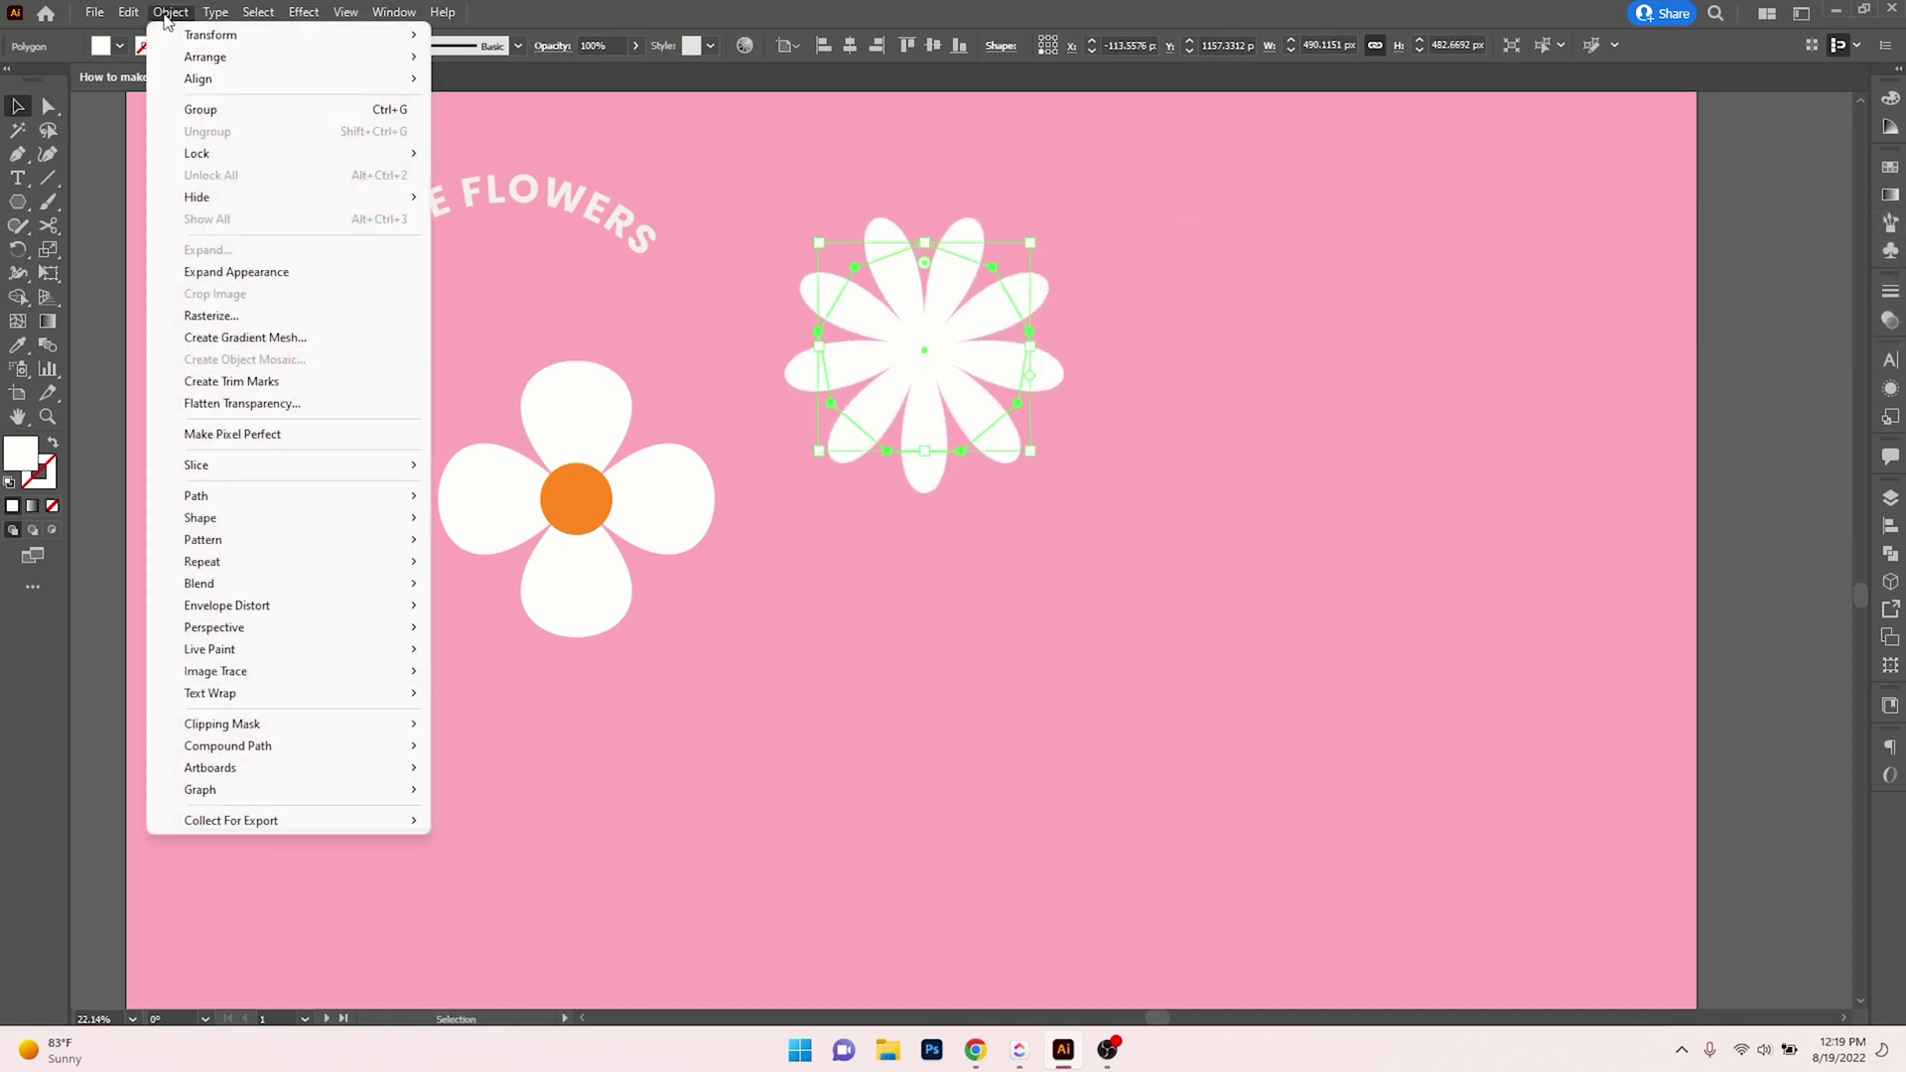
{"action": "left_click", "coordinate": [236, 272]}
{"action": "mouse_move", "coordinate": [993, 387]}
{"action": "left_mouse_down"}
{"action": "mouse_move", "coordinate": [1033, 385]}
{"action": "mouse_move", "coordinate": [961, 387]}
{"action": "mouse_move", "coordinate": [985, 387]}
{"action": "left_mouse_up"}
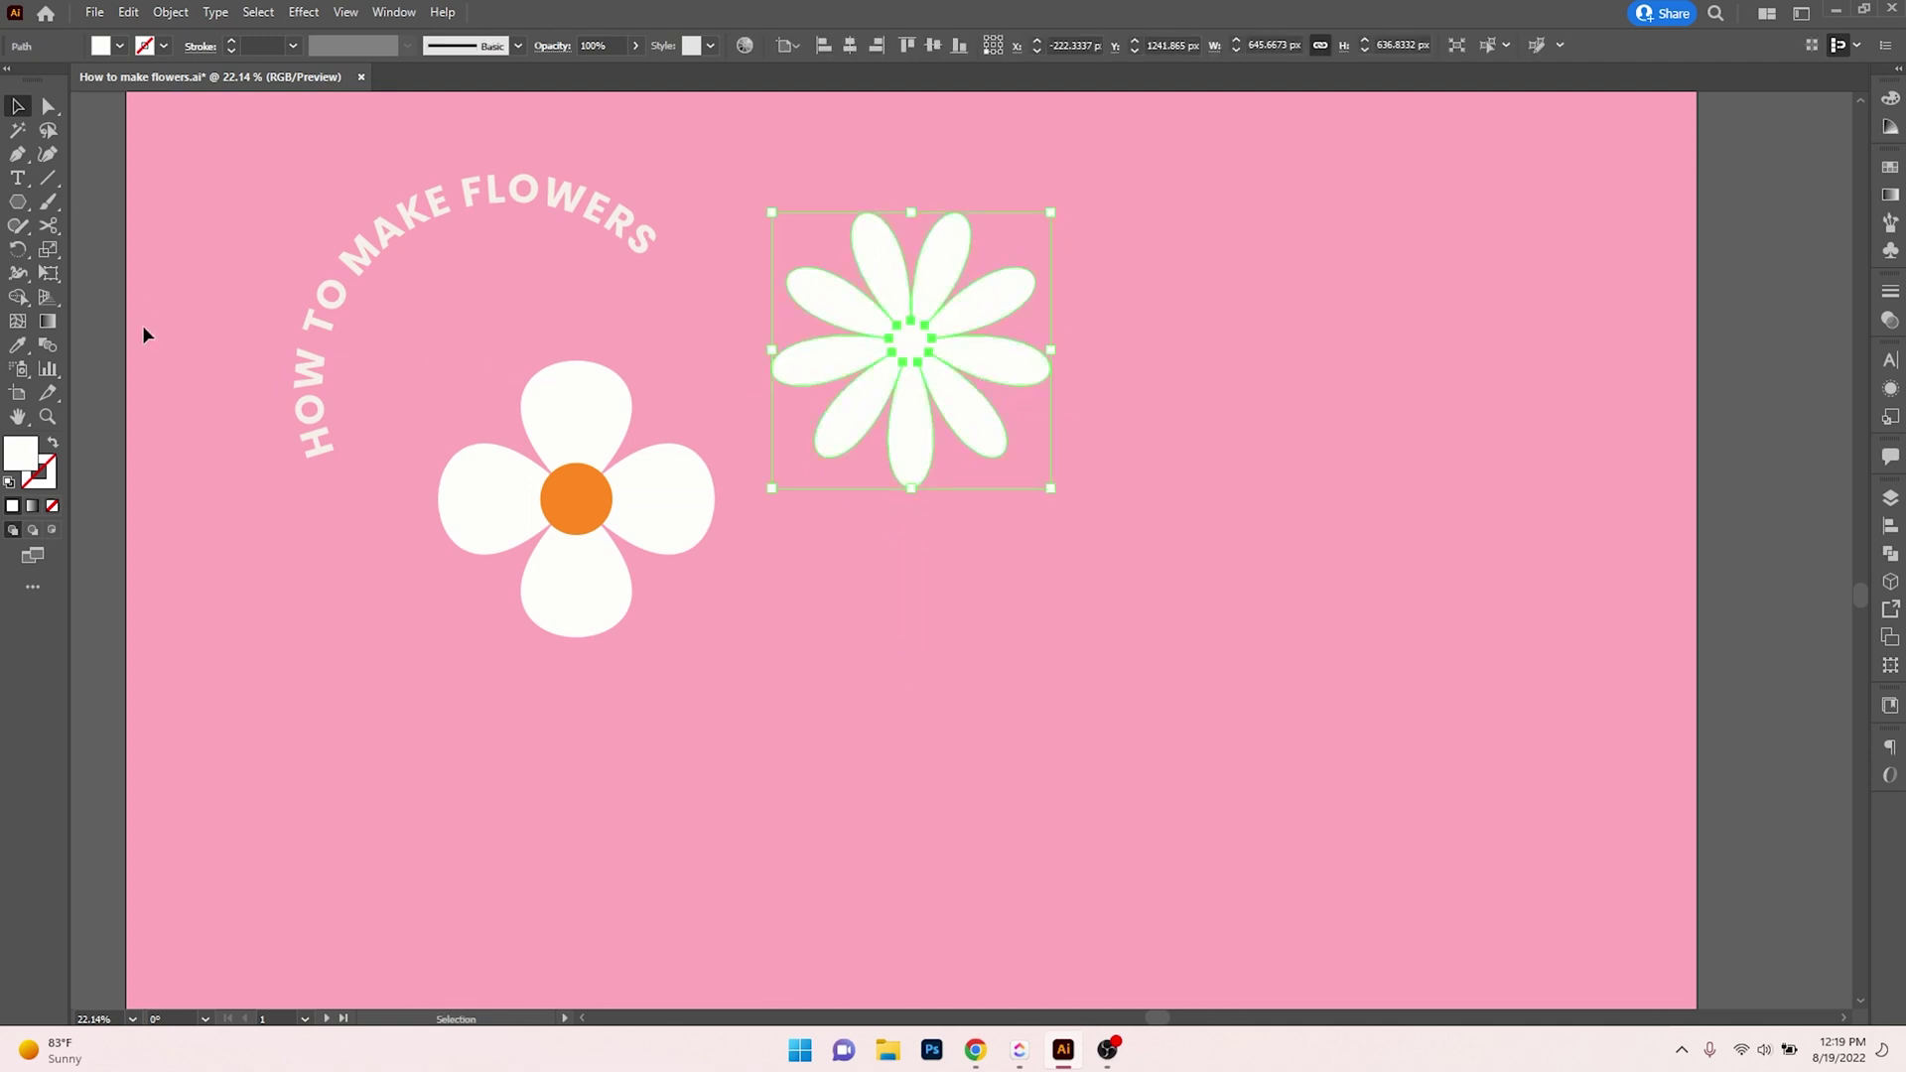
{"action": "left_click", "coordinate": [588, 505]}
{"action": "left_click_drag", "start_coordinate": [586, 505], "coordinate": [919, 354]}
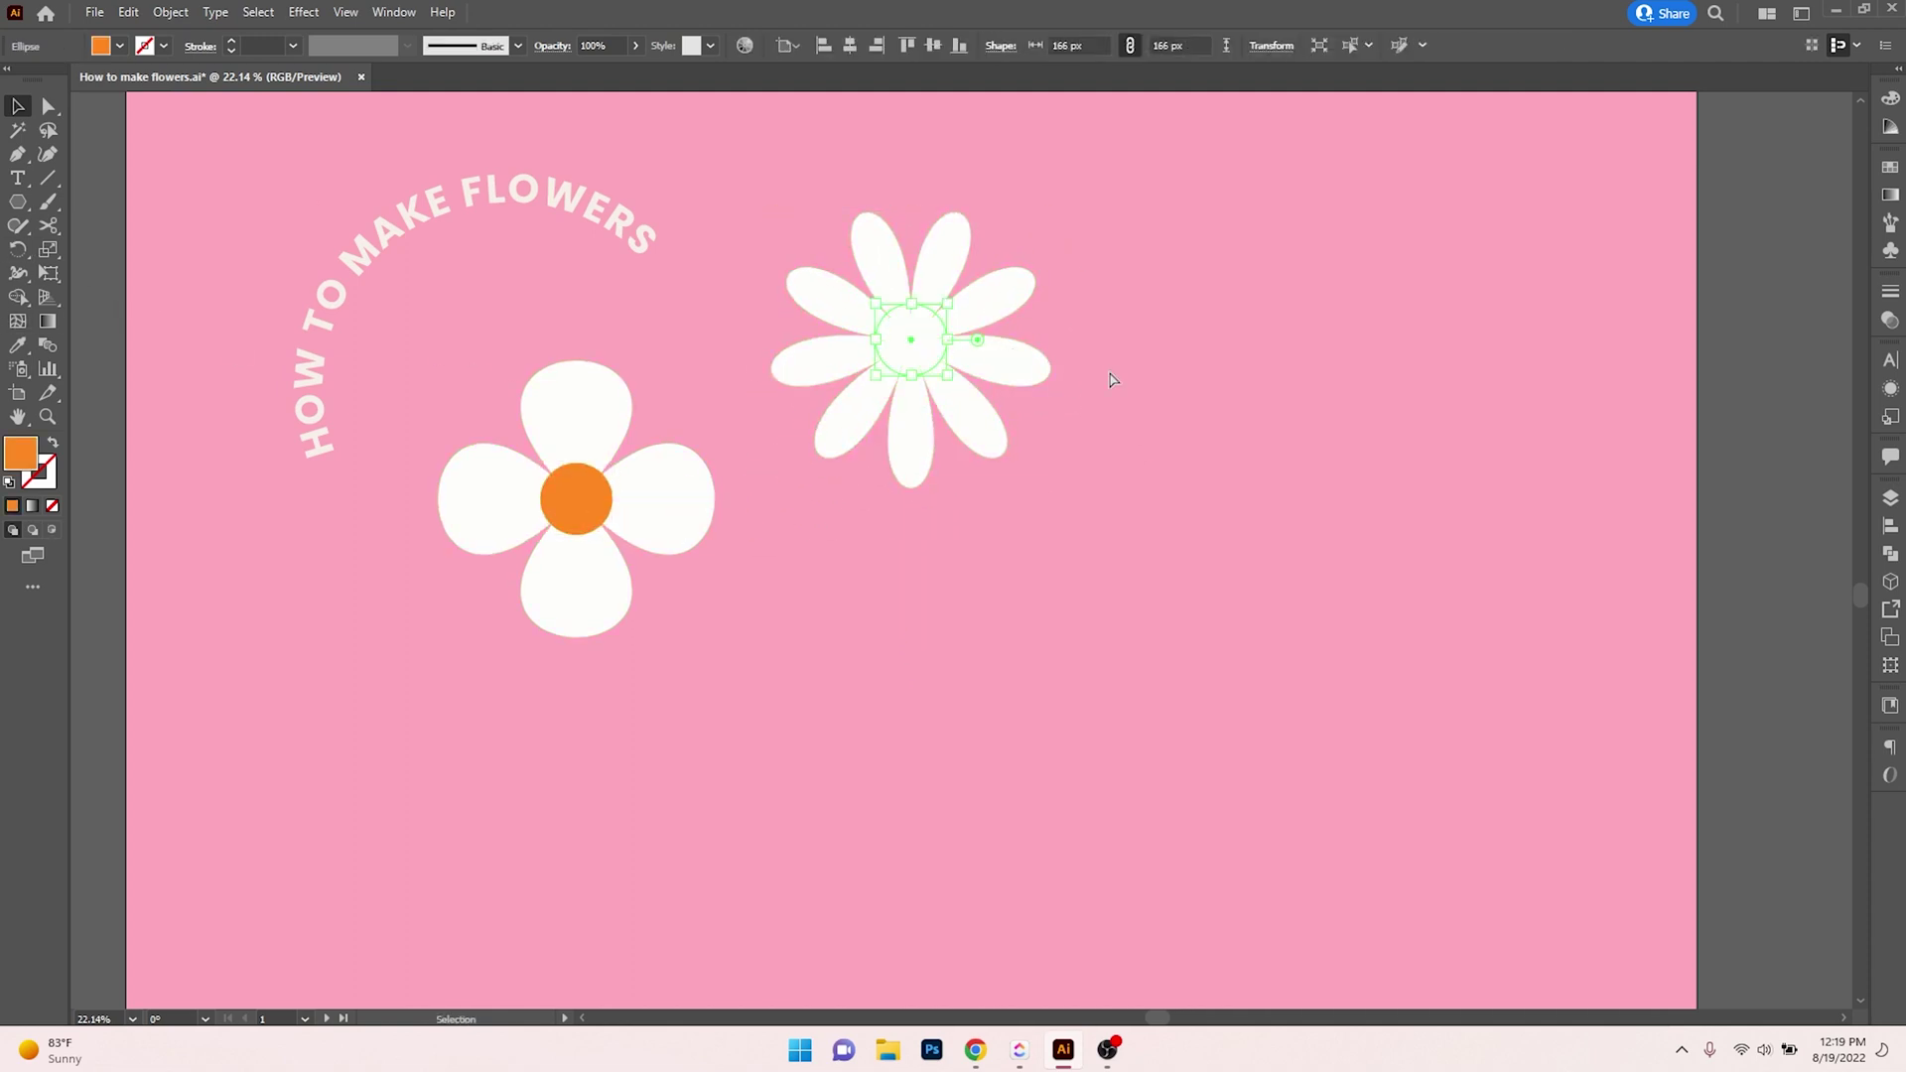
{"action": "key", "text": "ctrl+shift+bracketright"}
Align the orange circle to the exact centre of the daisy's petals.
{"action": "left_click", "coordinate": [1110, 378]}
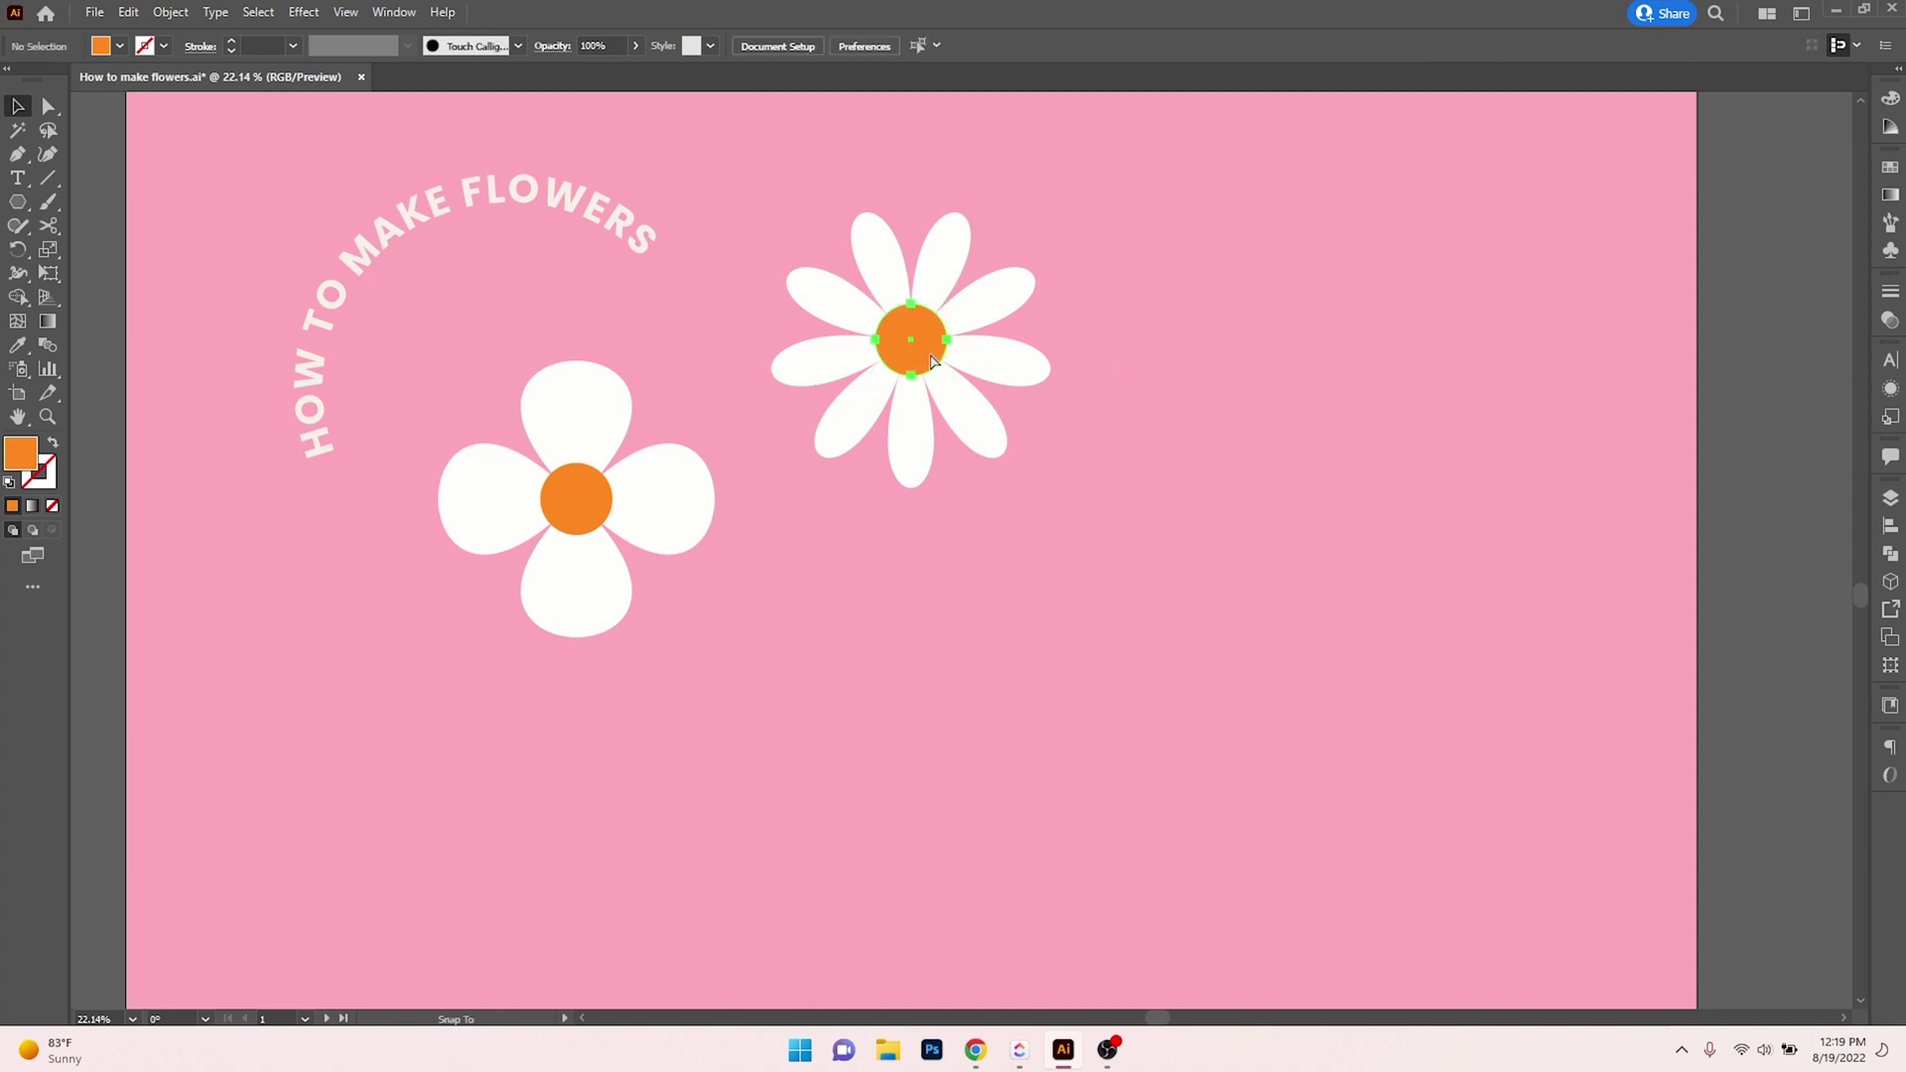
{"action": "left_click", "coordinate": [1012, 289]}
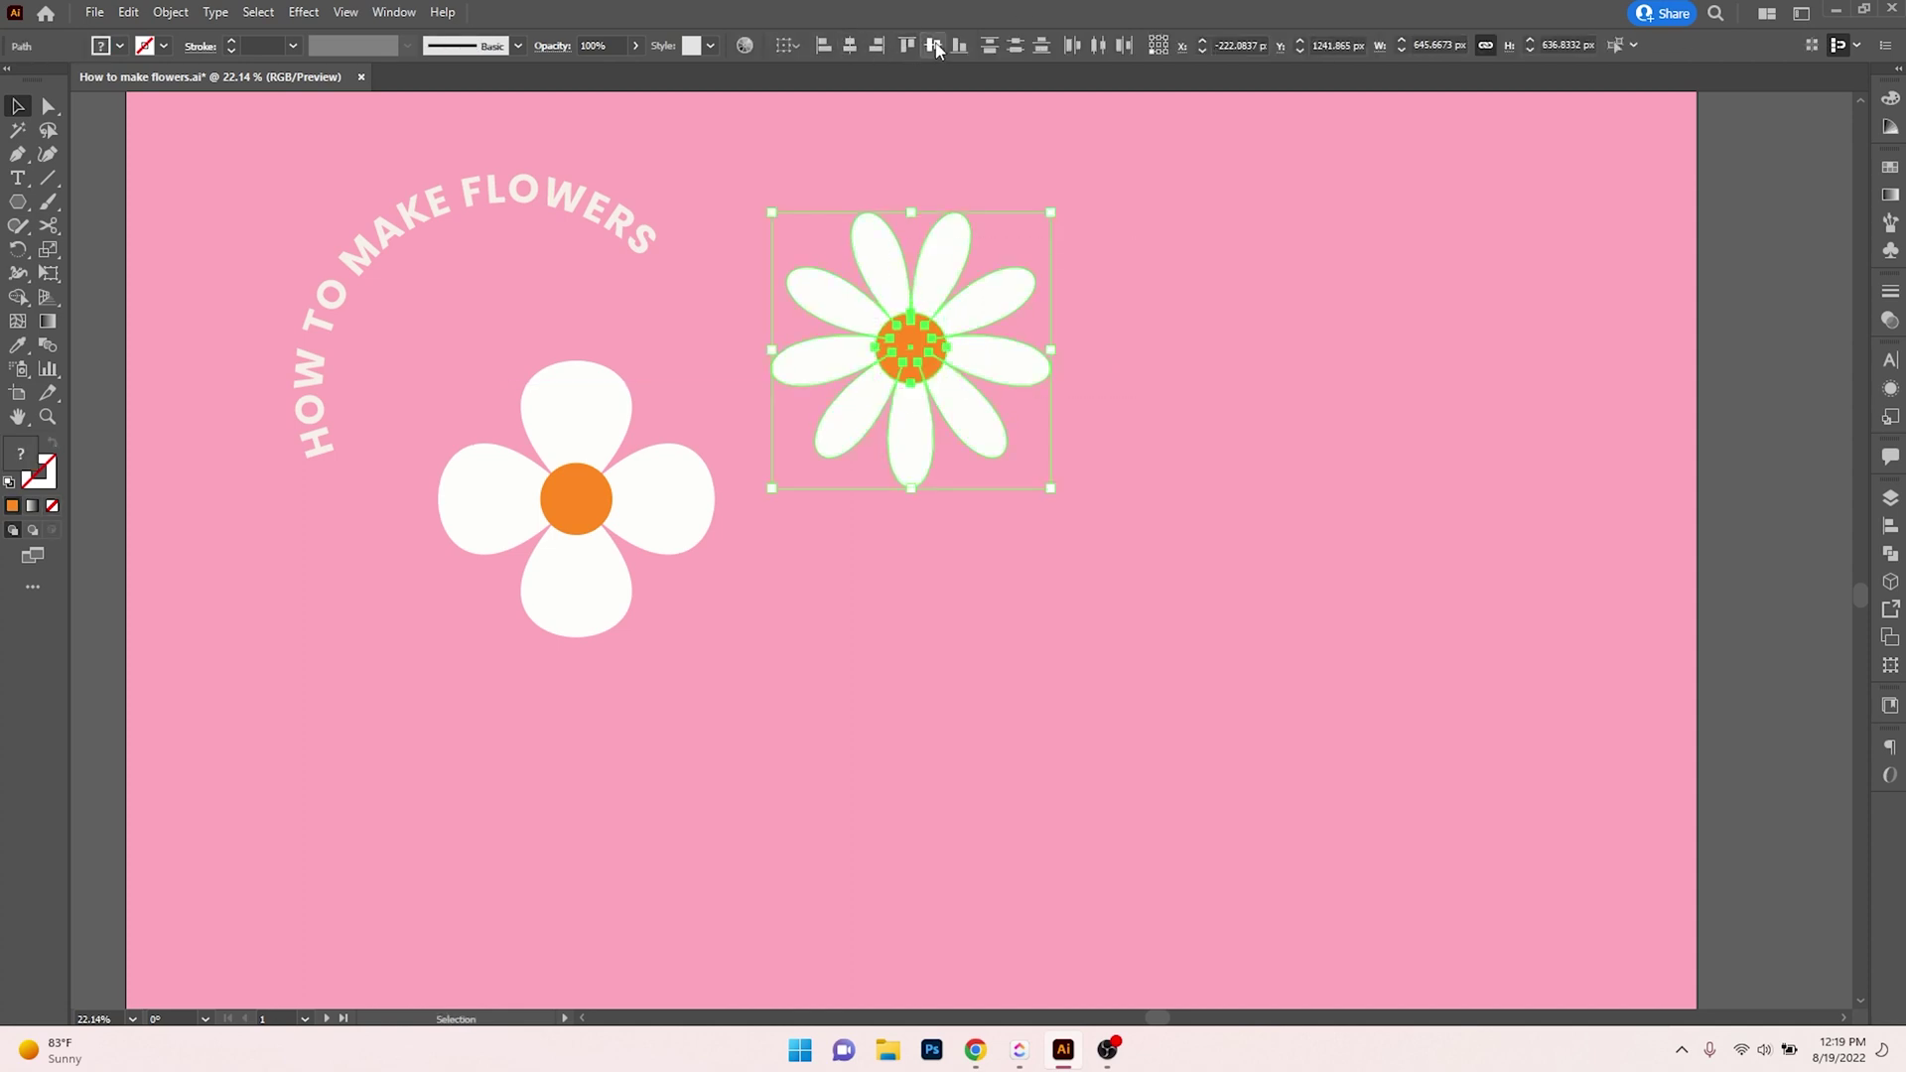
{"action": "left_click", "coordinate": [1058, 395]}
{"action": "left_click", "coordinate": [930, 345]}
{"action": "left_click", "coordinate": [1189, 529]}
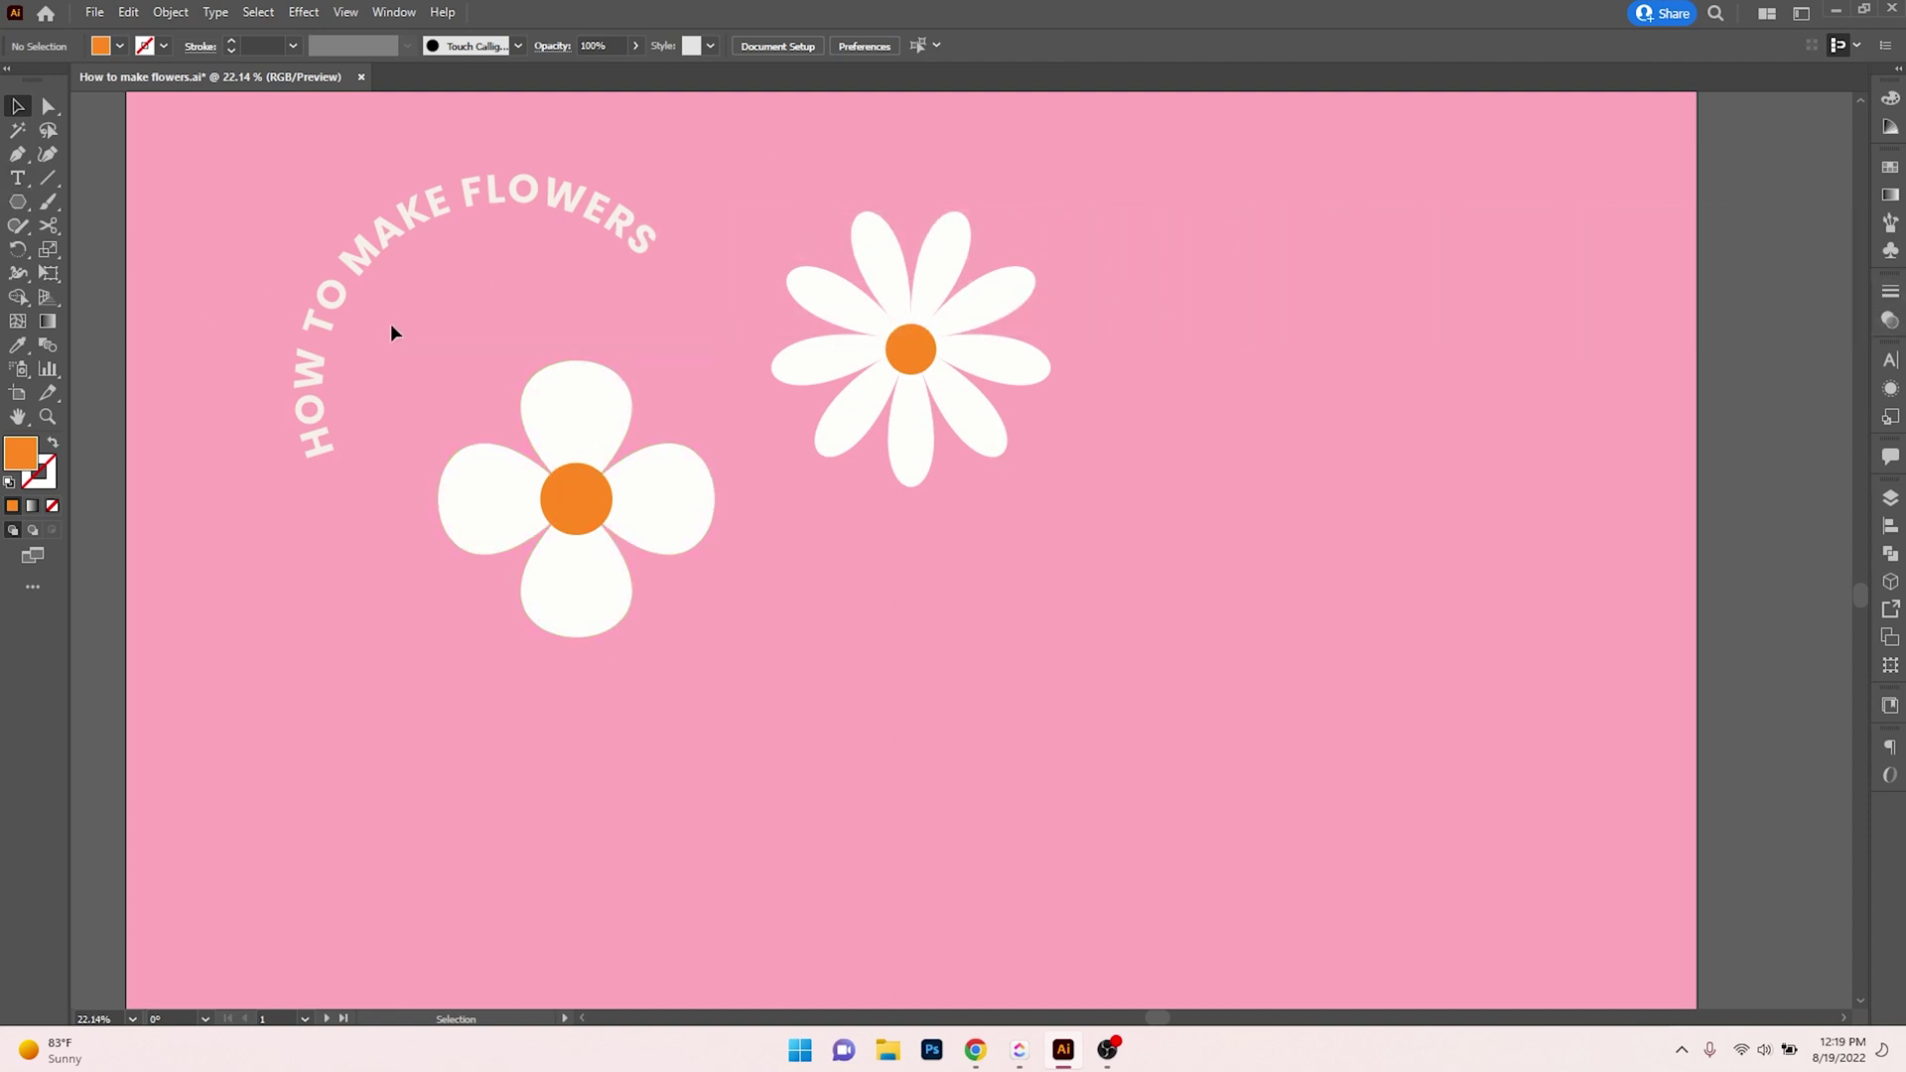
Draw a tall ellipse for a petal and make it white like the daisy petals.
{"action": "left_click_drag", "start_coordinate": [18, 201], "coordinate": [139, 252]}
{"action": "mouse_move", "coordinate": [1252, 343]}
{"action": "left_mouse_down"}
{"action": "mouse_move", "coordinate": [1307, 456]}
{"action": "mouse_move", "coordinate": [1266, 425]}
{"action": "mouse_move", "coordinate": [1269, 457]}
{"action": "left_mouse_up"}
{"action": "key", "text": "i"}
{"action": "left_click", "coordinate": [1001, 311]}
{"action": "key", "text": "v"}
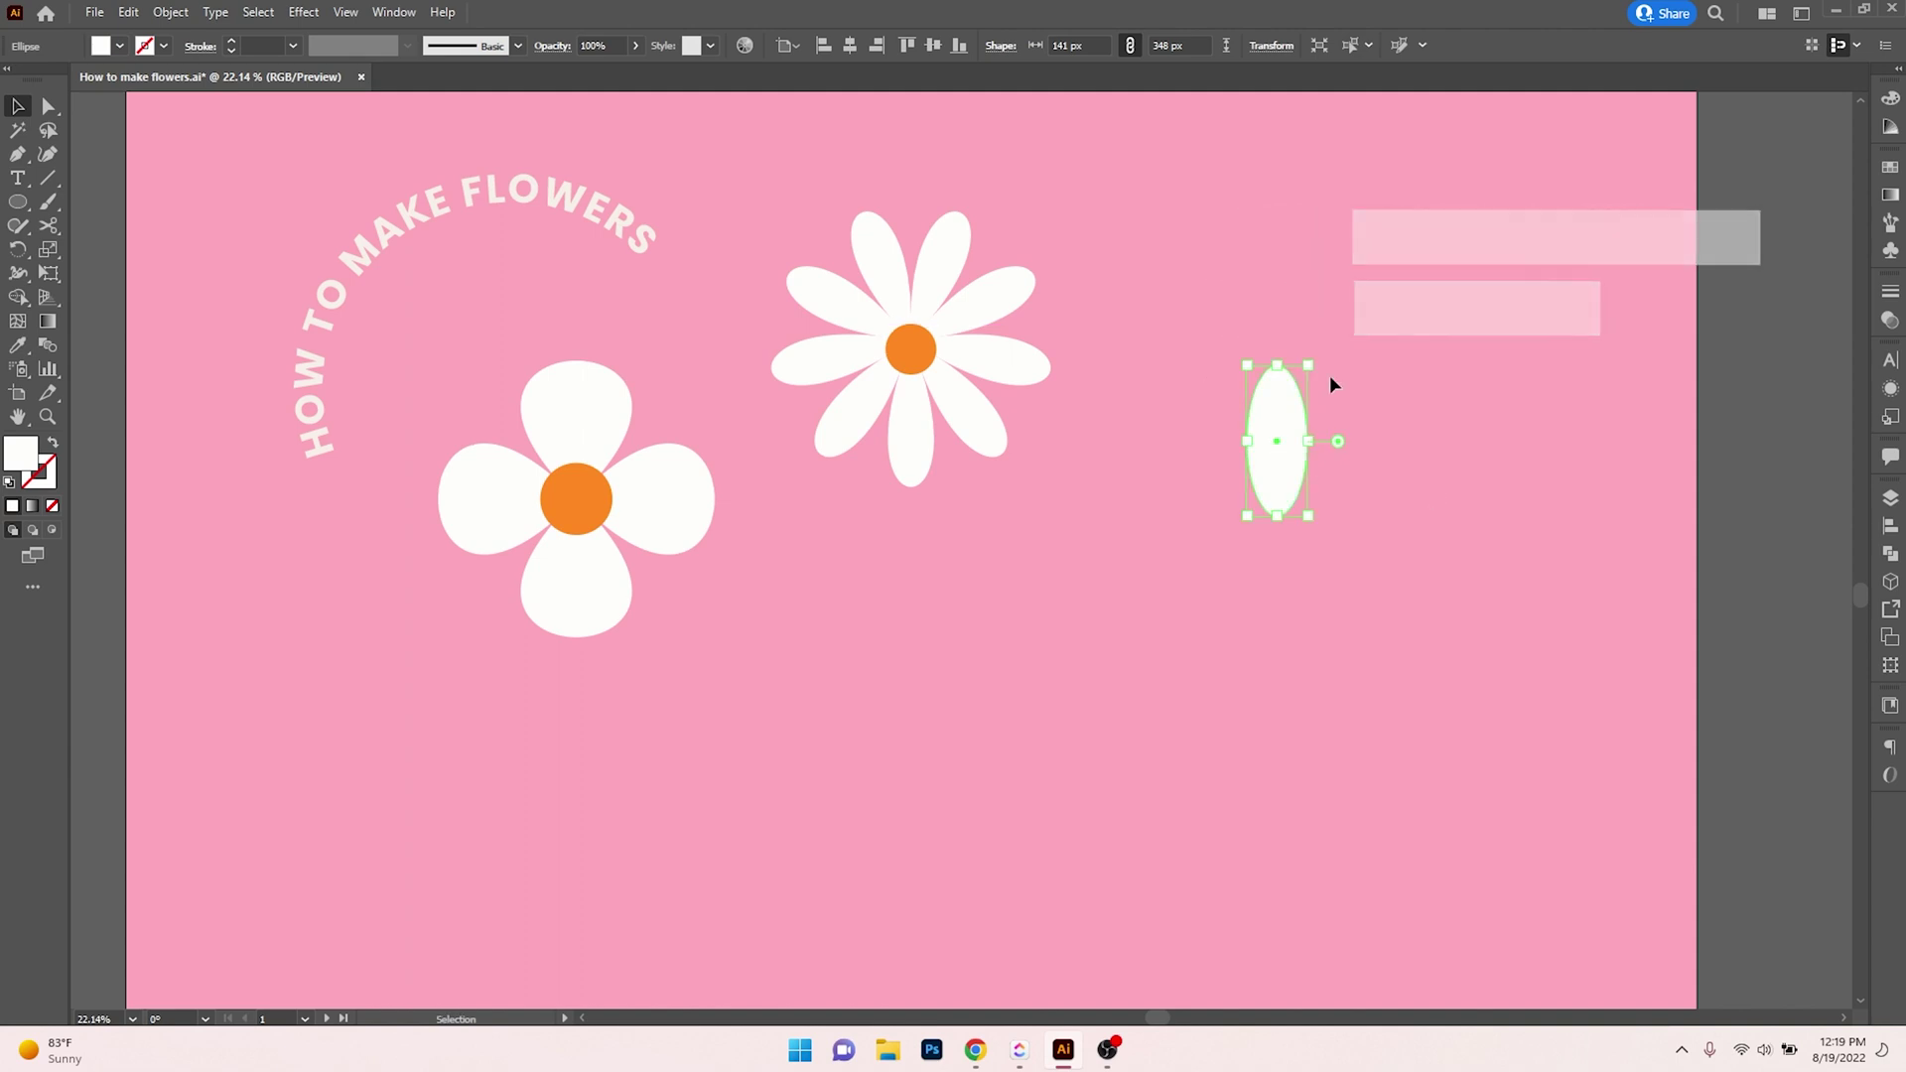
Round out the petal's top anchor point and move the petal up and right.
{"action": "scroll", "coordinate": [1311, 392], "scroll_direction": "up", "scroll_amount": 5}
{"action": "key", "text": "a"}
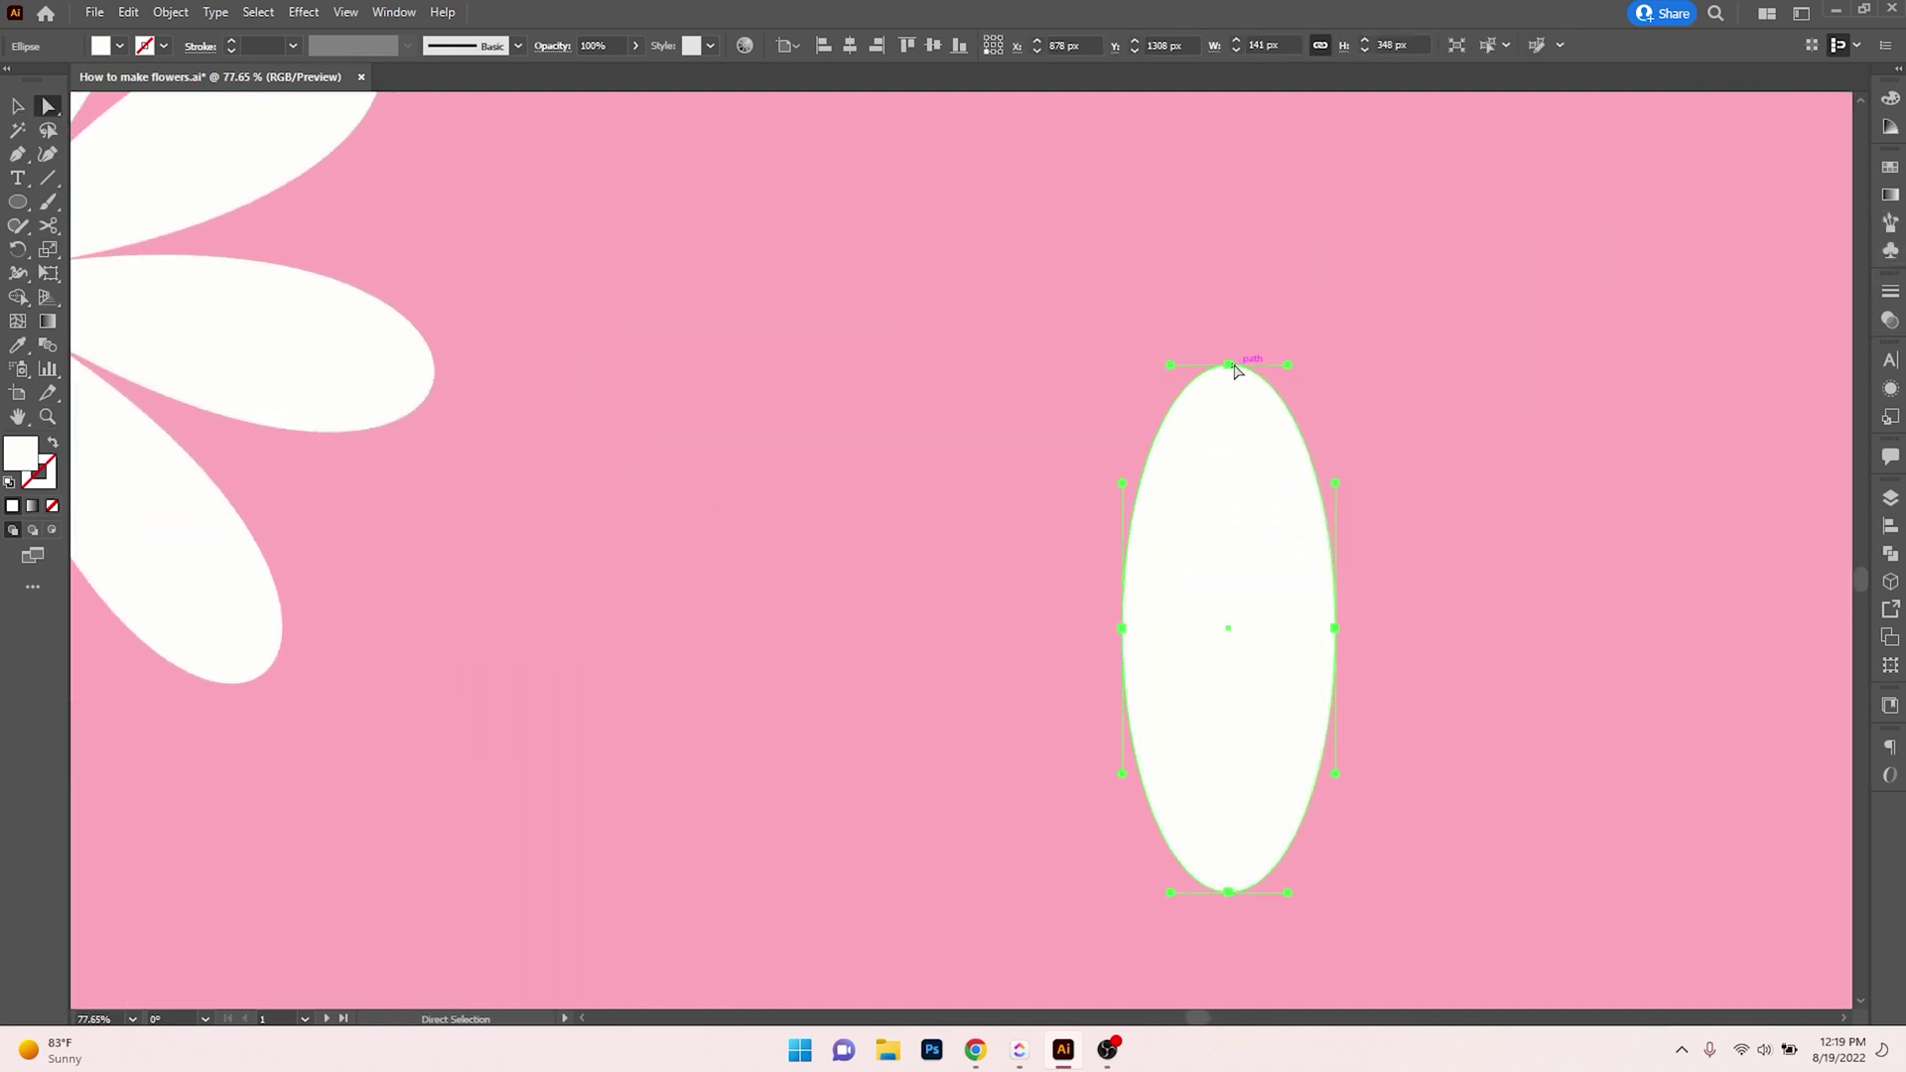
{"action": "key", "text": "shift+c"}
{"action": "left_click", "coordinate": [1228, 367]}
{"action": "left_click_drag", "start_coordinate": [1229, 365], "coordinate": [1348, 366]}
{"action": "key", "text": "z"}
{"action": "left_click", "coordinate": [1273, 563], "text": "alt"}
{"action": "key", "text": "v"}
{"action": "left_click_drag", "start_coordinate": [1251, 570], "coordinate": [1286, 493]}
{"action": "scroll", "coordinate": [1271, 423], "scroll_direction": "down", "scroll_amount": 2}
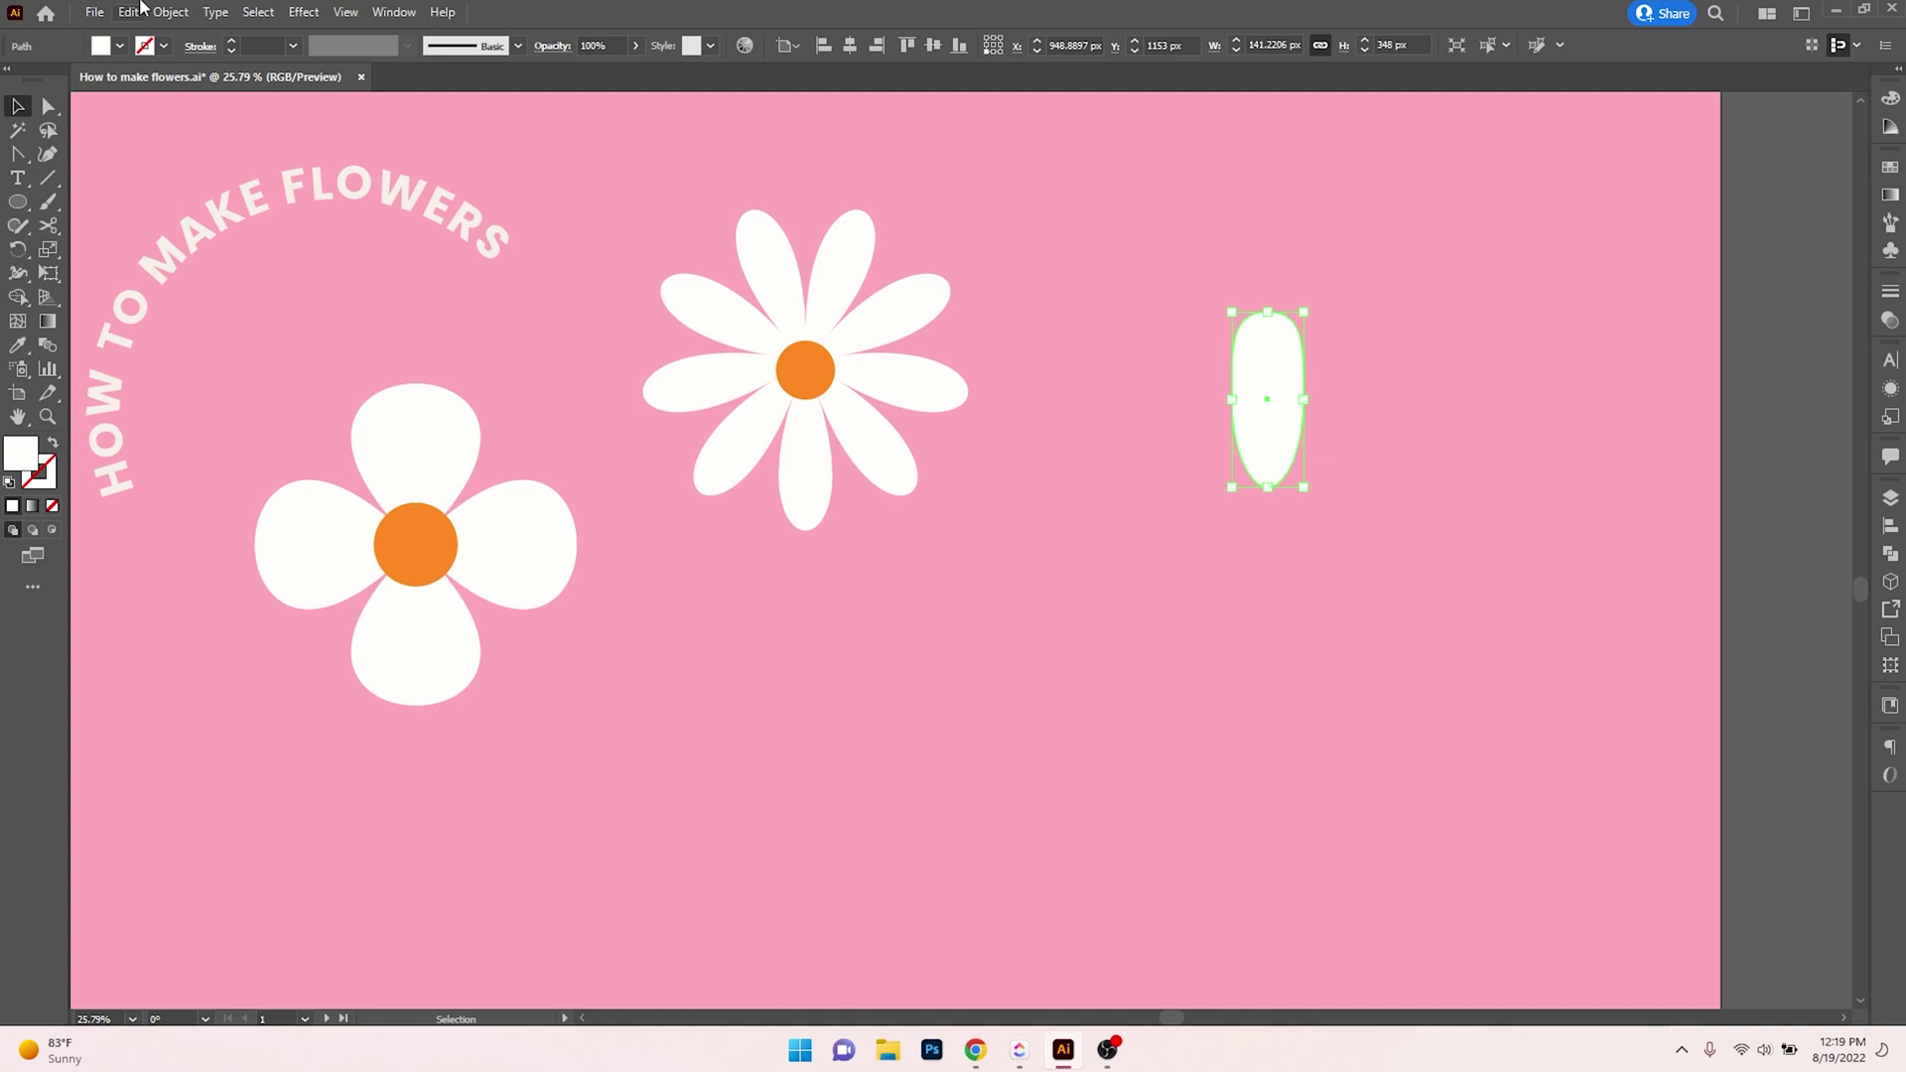
Apply a radial repeat to the petal, increasing it to twelve petals pulled toward the centre.
{"action": "left_click", "coordinate": [181, 20]}
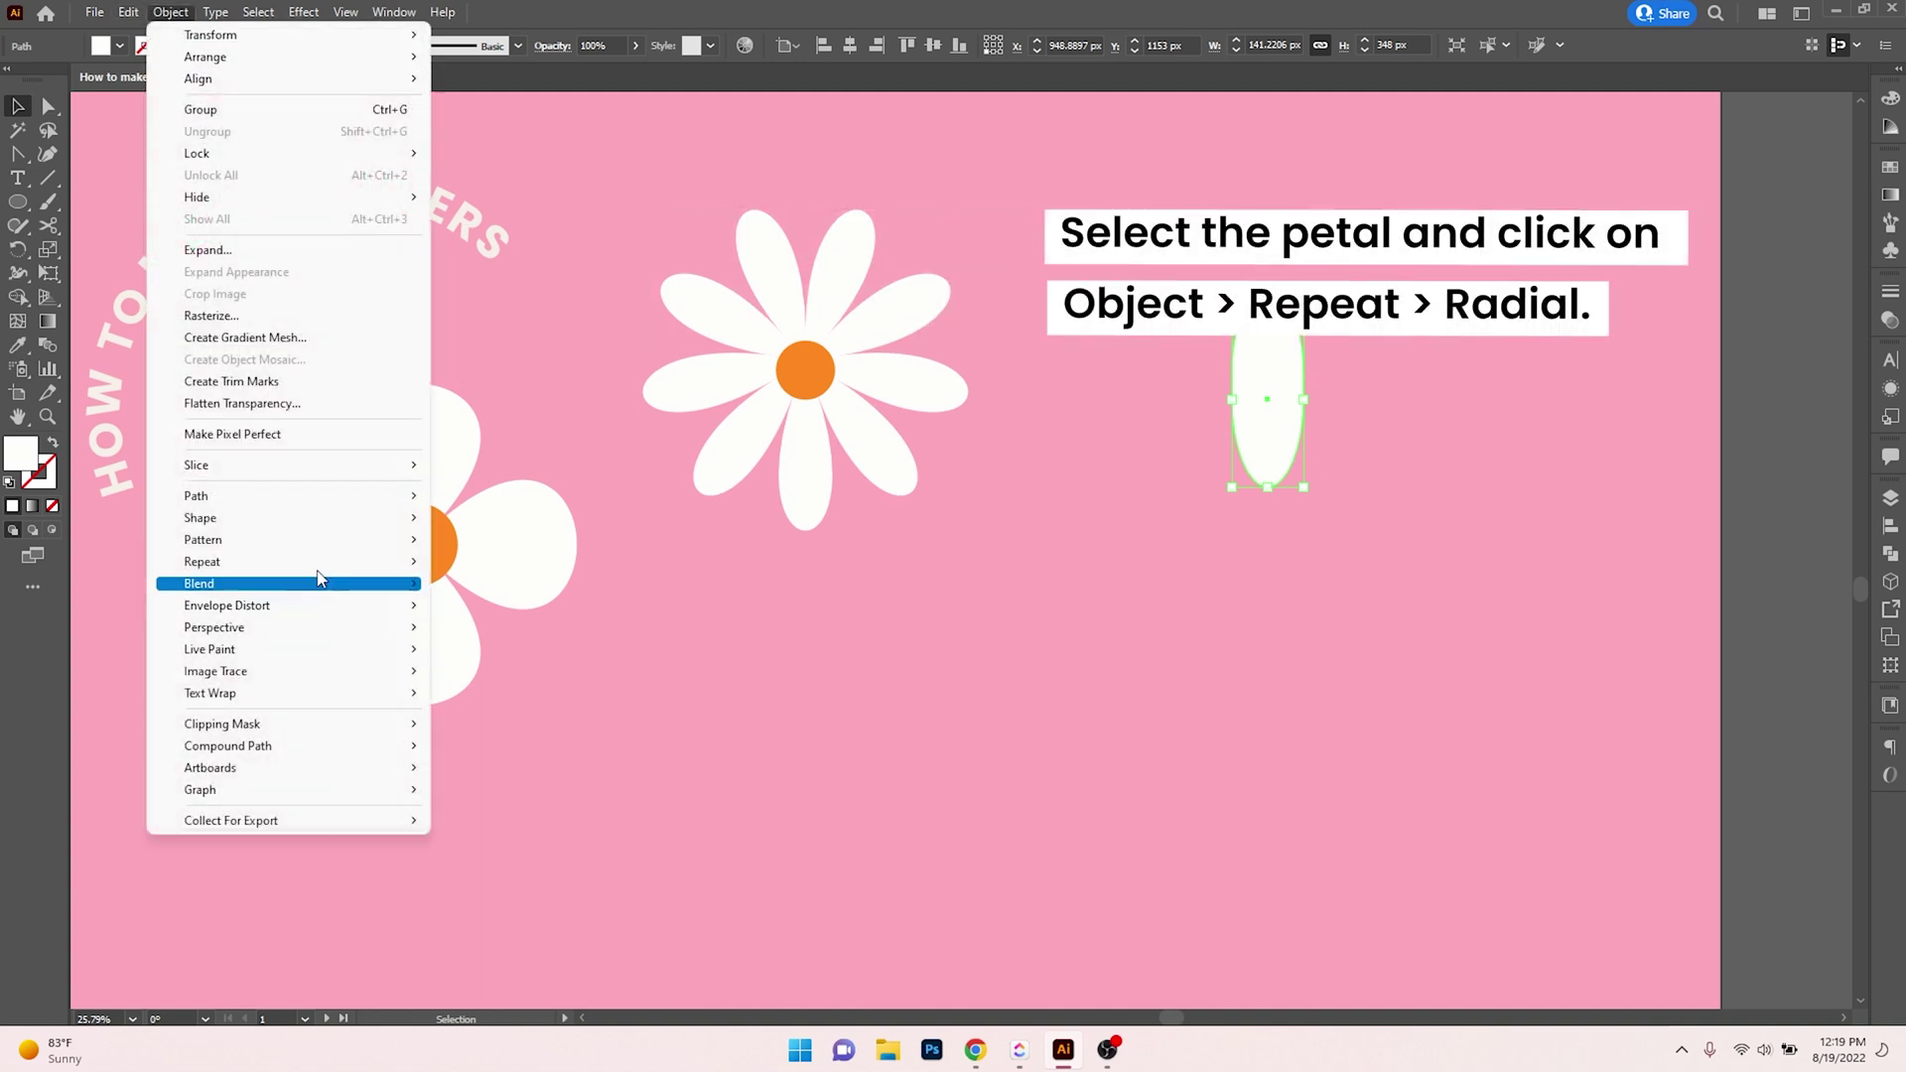
{"action": "mouse_move", "coordinate": [318, 567]}
{"action": "left_click", "coordinate": [515, 565]}
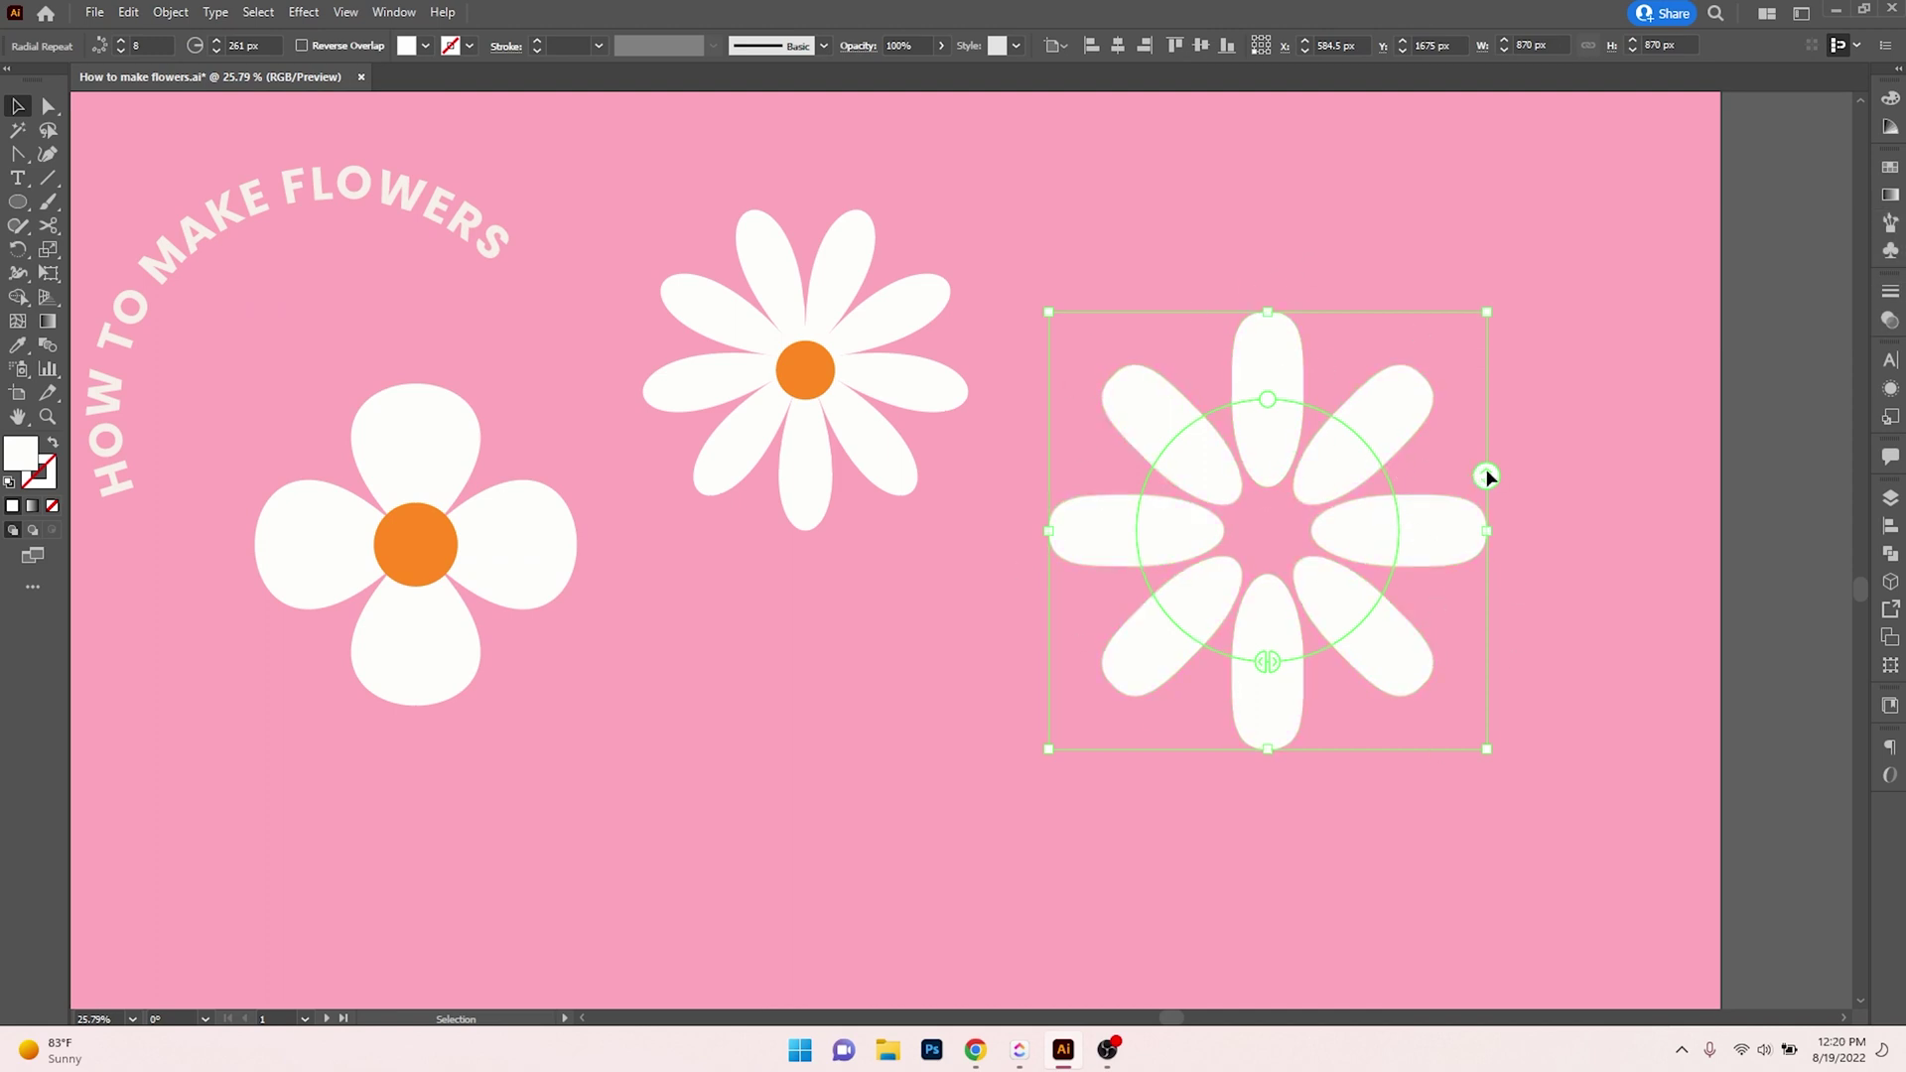
{"action": "left_click_drag", "start_coordinate": [1489, 477], "coordinate": [1480, 430]}
{"action": "mouse_move", "coordinate": [1267, 396]}
{"action": "left_mouse_down"}
{"action": "mouse_move", "coordinate": [1266, 456]}
{"action": "mouse_move", "coordinate": [1269, 343]}
{"action": "mouse_move", "coordinate": [1273, 427]}
{"action": "left_mouse_up"}
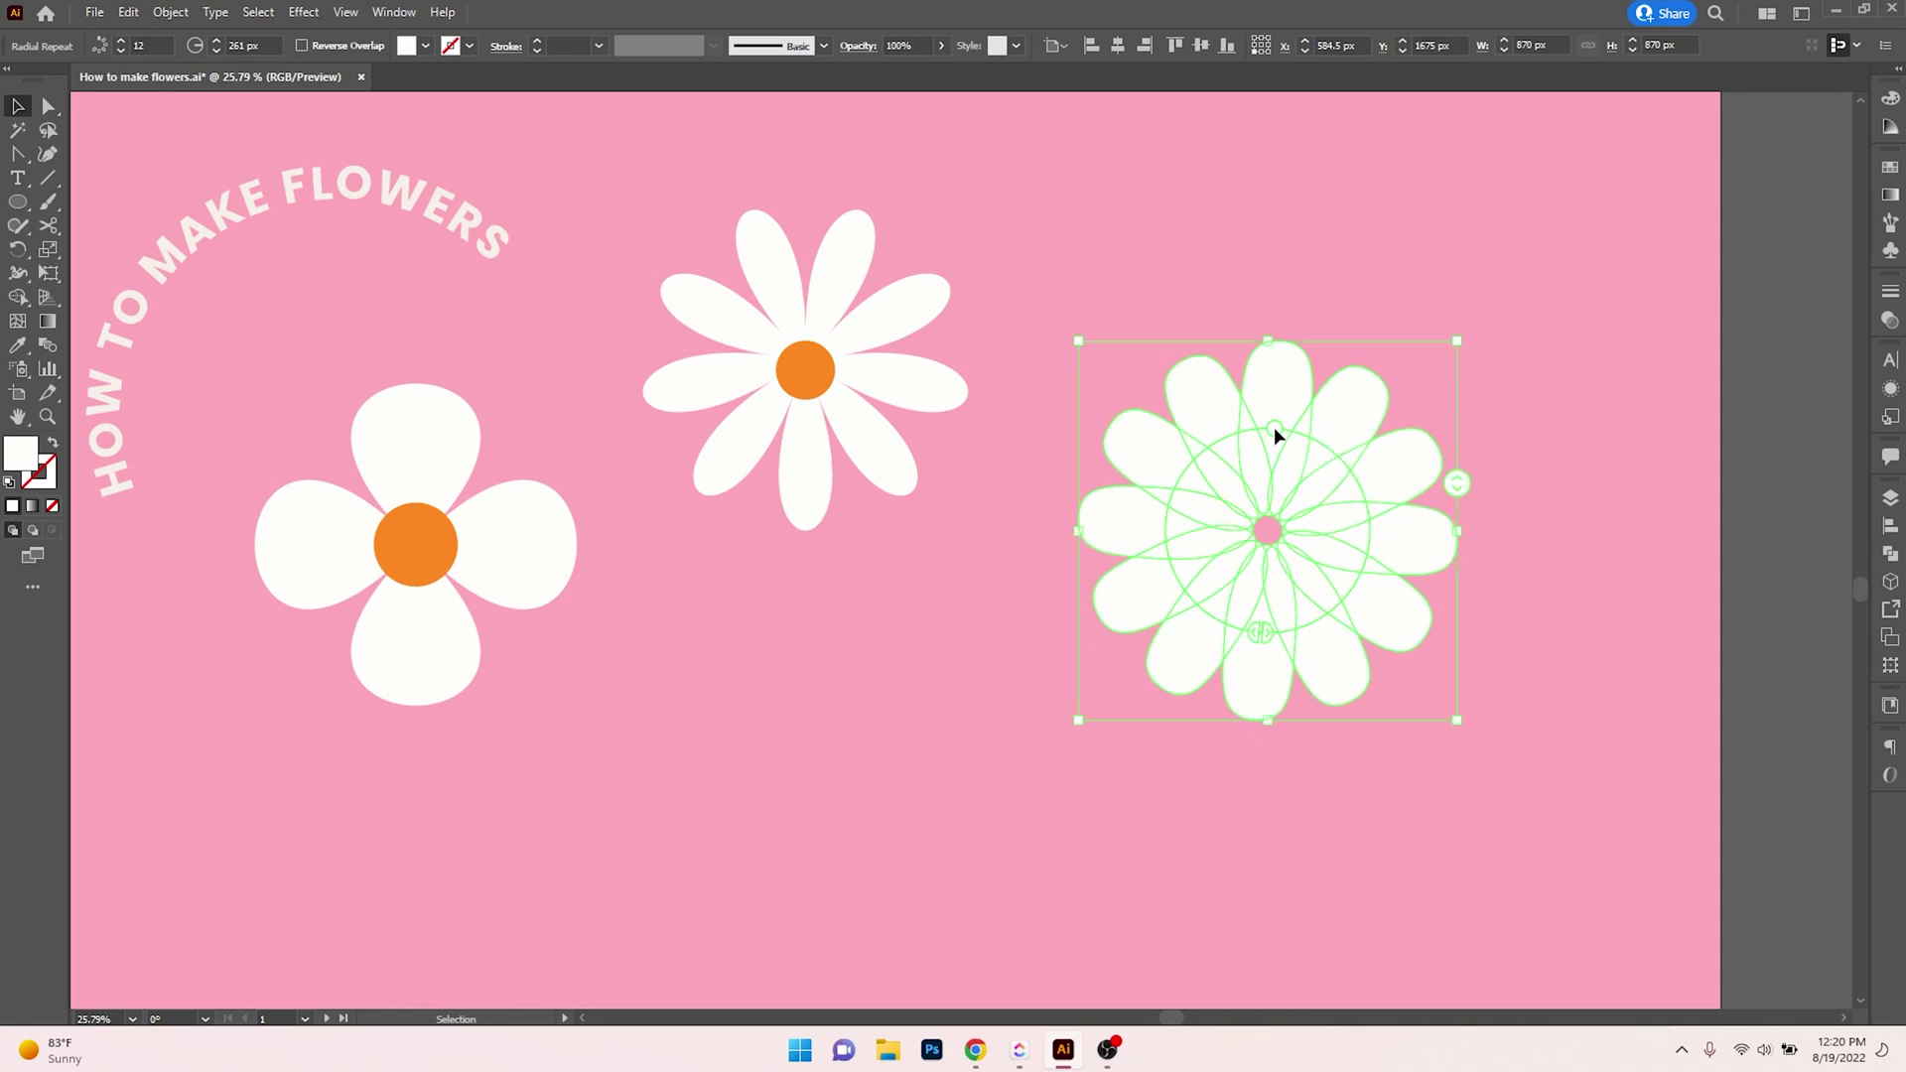
{"action": "left_click", "coordinate": [1559, 449]}
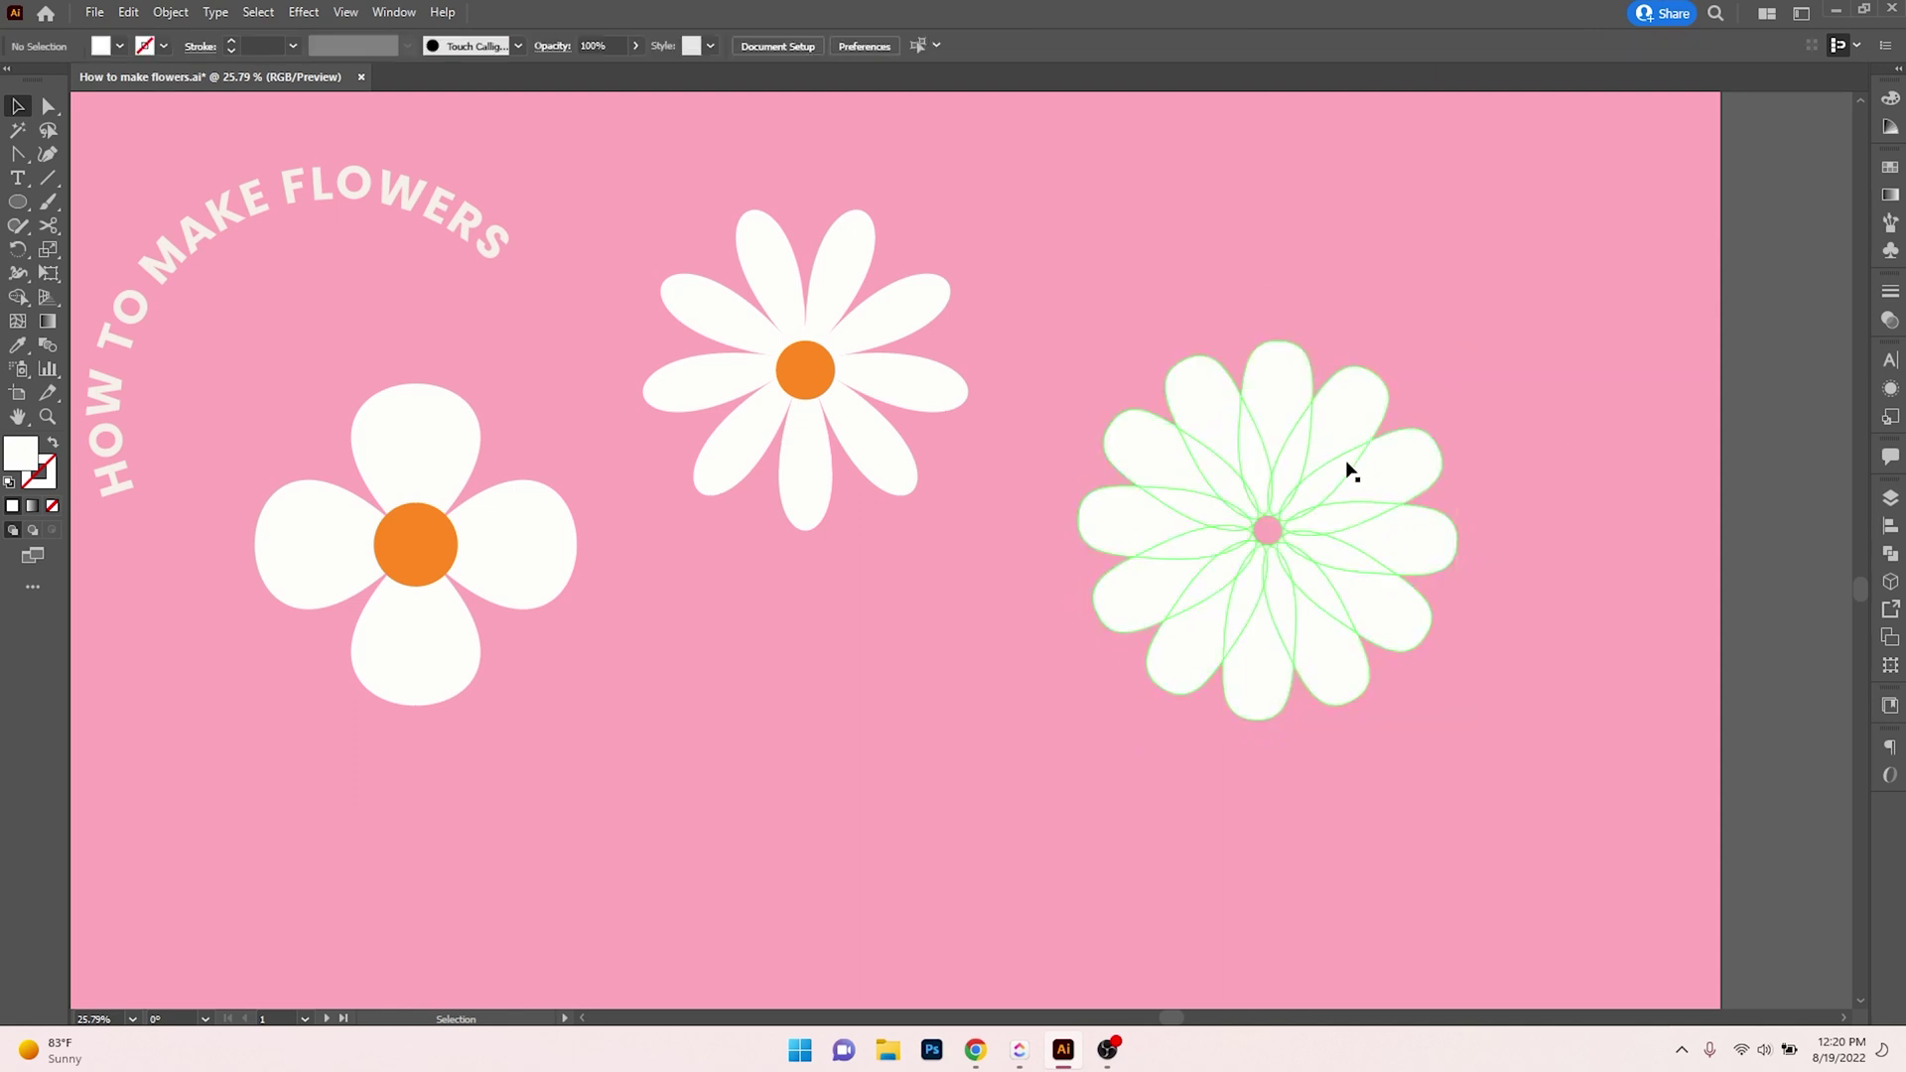
Inside the radial repeat, convert the petal's rounded top anchor into a sharp point.
{"action": "double_click", "coordinate": [1284, 397]}
{"action": "key", "text": "z"}
{"action": "left_click_drag", "start_coordinate": [1295, 385], "coordinate": [1318, 438]}
{"action": "key", "text": "a"}
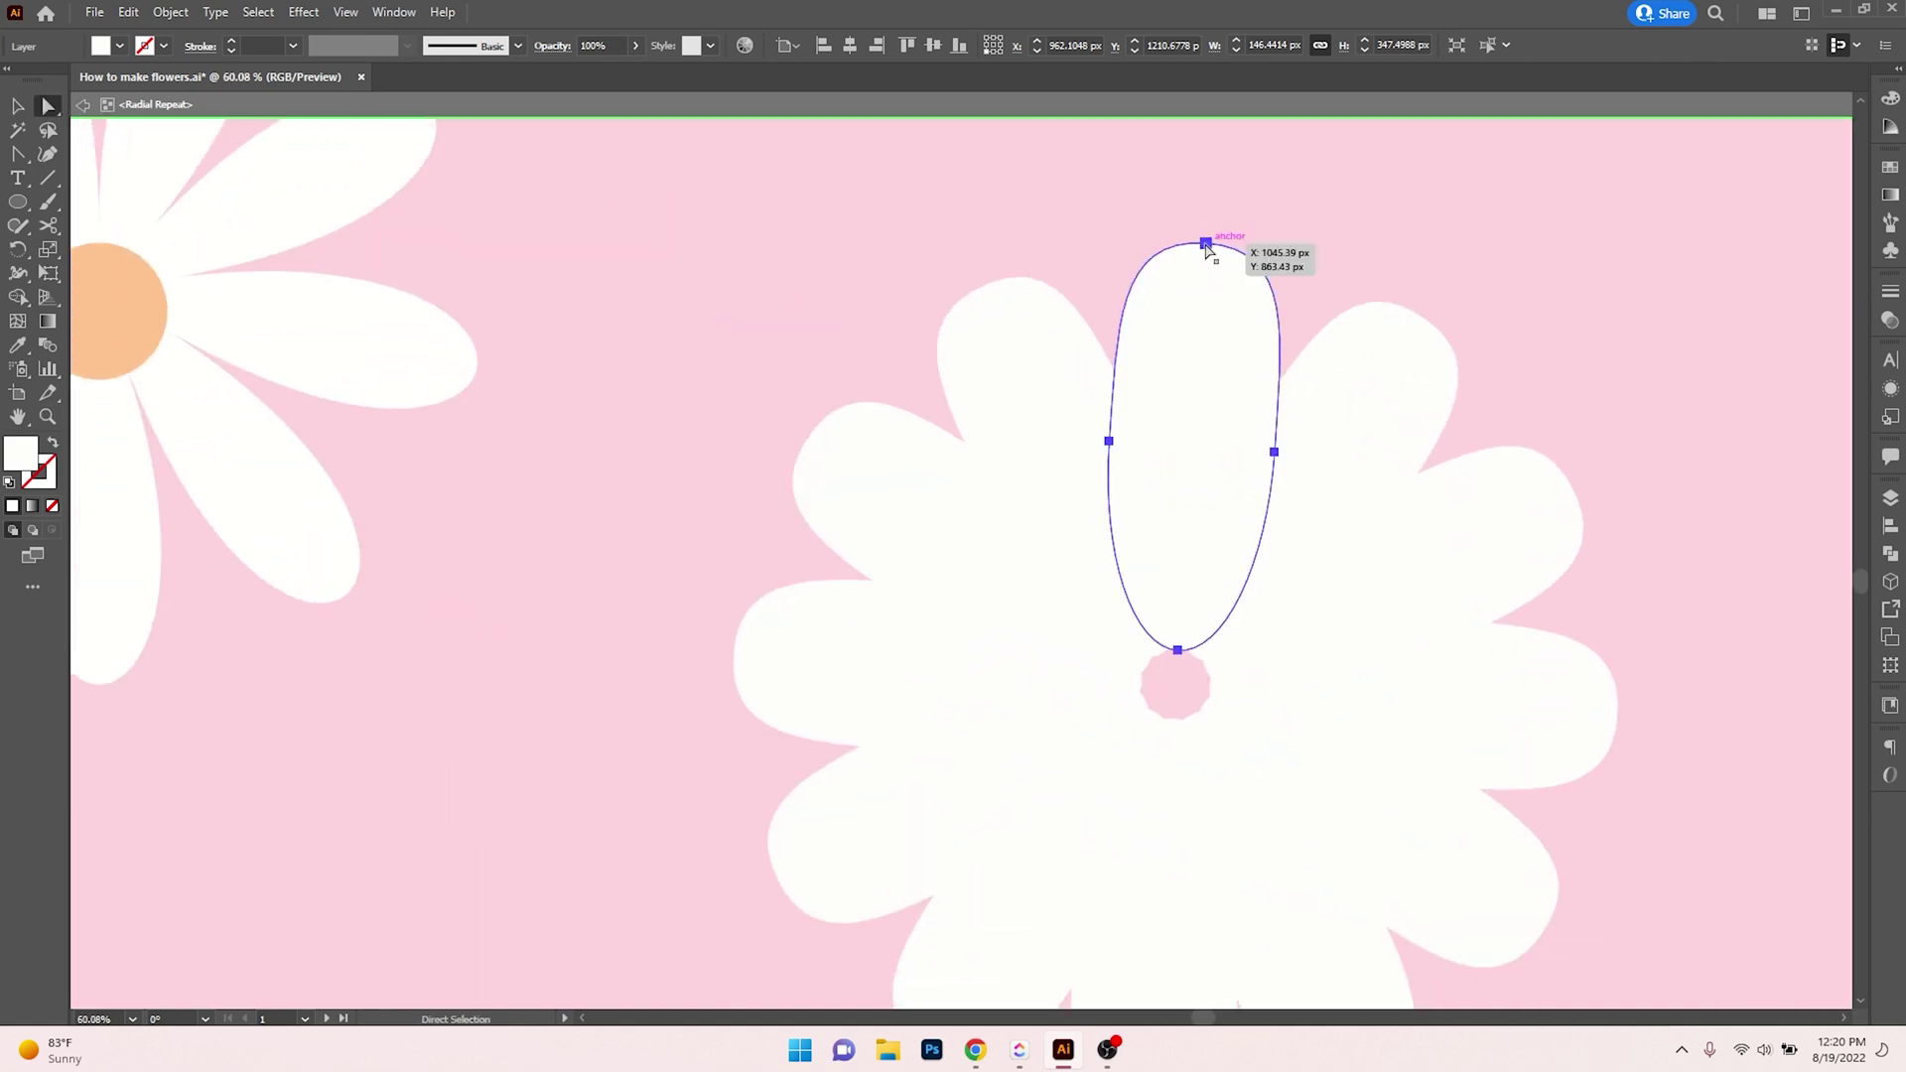
{"action": "left_click", "coordinate": [1206, 243]}
{"action": "key", "text": "shift+c"}
{"action": "left_click", "coordinate": [1206, 243]}
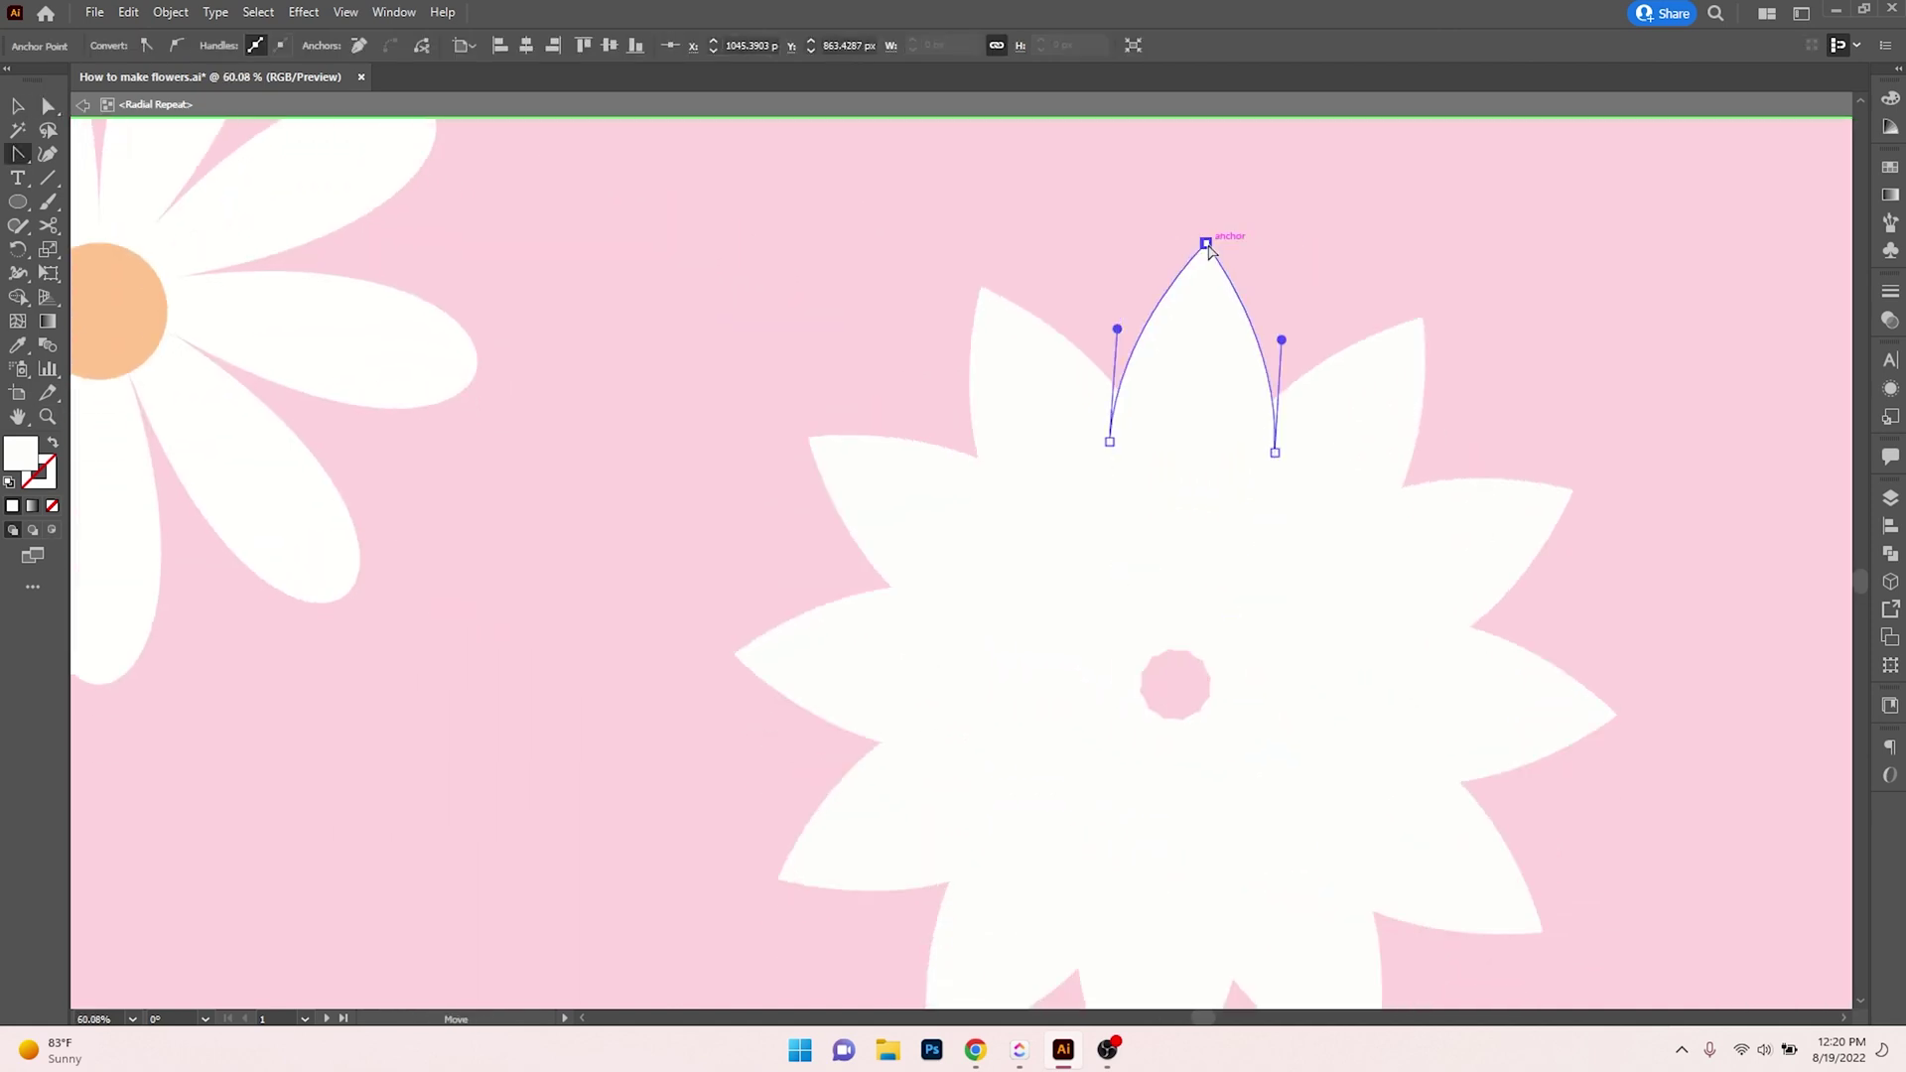
{"action": "key", "text": "v"}
{"action": "left_click", "coordinate": [1307, 349]}
{"action": "scroll", "coordinate": [1152, 244], "scroll_direction": "down", "scroll_amount": 3}
{"action": "double_click", "coordinate": [1493, 425]}
Reduce the repeat to nine overlapping petals, then place a copy below showing three petals.
{"action": "scroll", "coordinate": [1306, 494], "scroll_direction": "down", "scroll_amount": 2}
{"action": "scroll", "coordinate": [1323, 483], "scroll_direction": "up", "scroll_amount": 2}
{"action": "left_click", "coordinate": [1325, 484]}
{"action": "left_click_drag", "start_coordinate": [1455, 476], "coordinate": [1479, 508]}
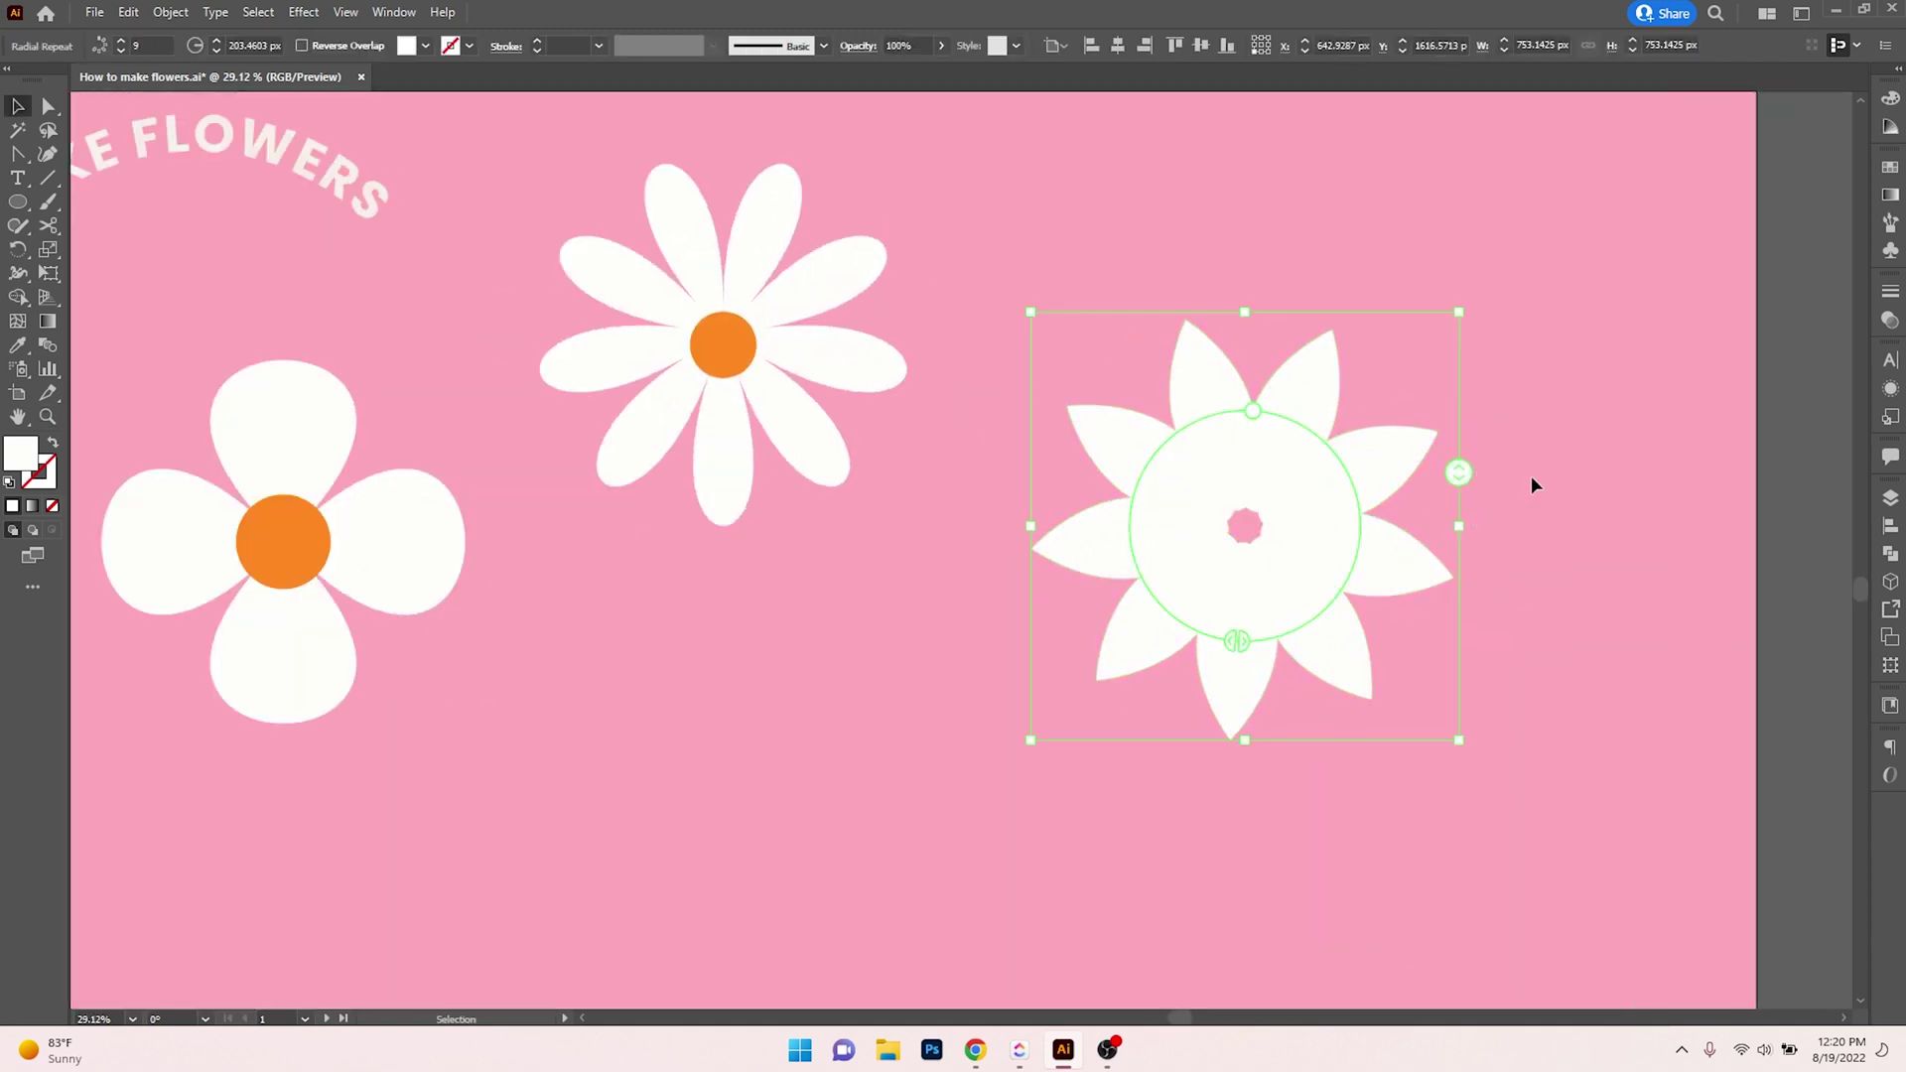
{"action": "mouse_move", "coordinate": [1253, 410]}
{"action": "left_mouse_down"}
{"action": "mouse_move", "coordinate": [1253, 389]}
{"action": "mouse_move", "coordinate": [1262, 427]}
{"action": "left_mouse_up"}
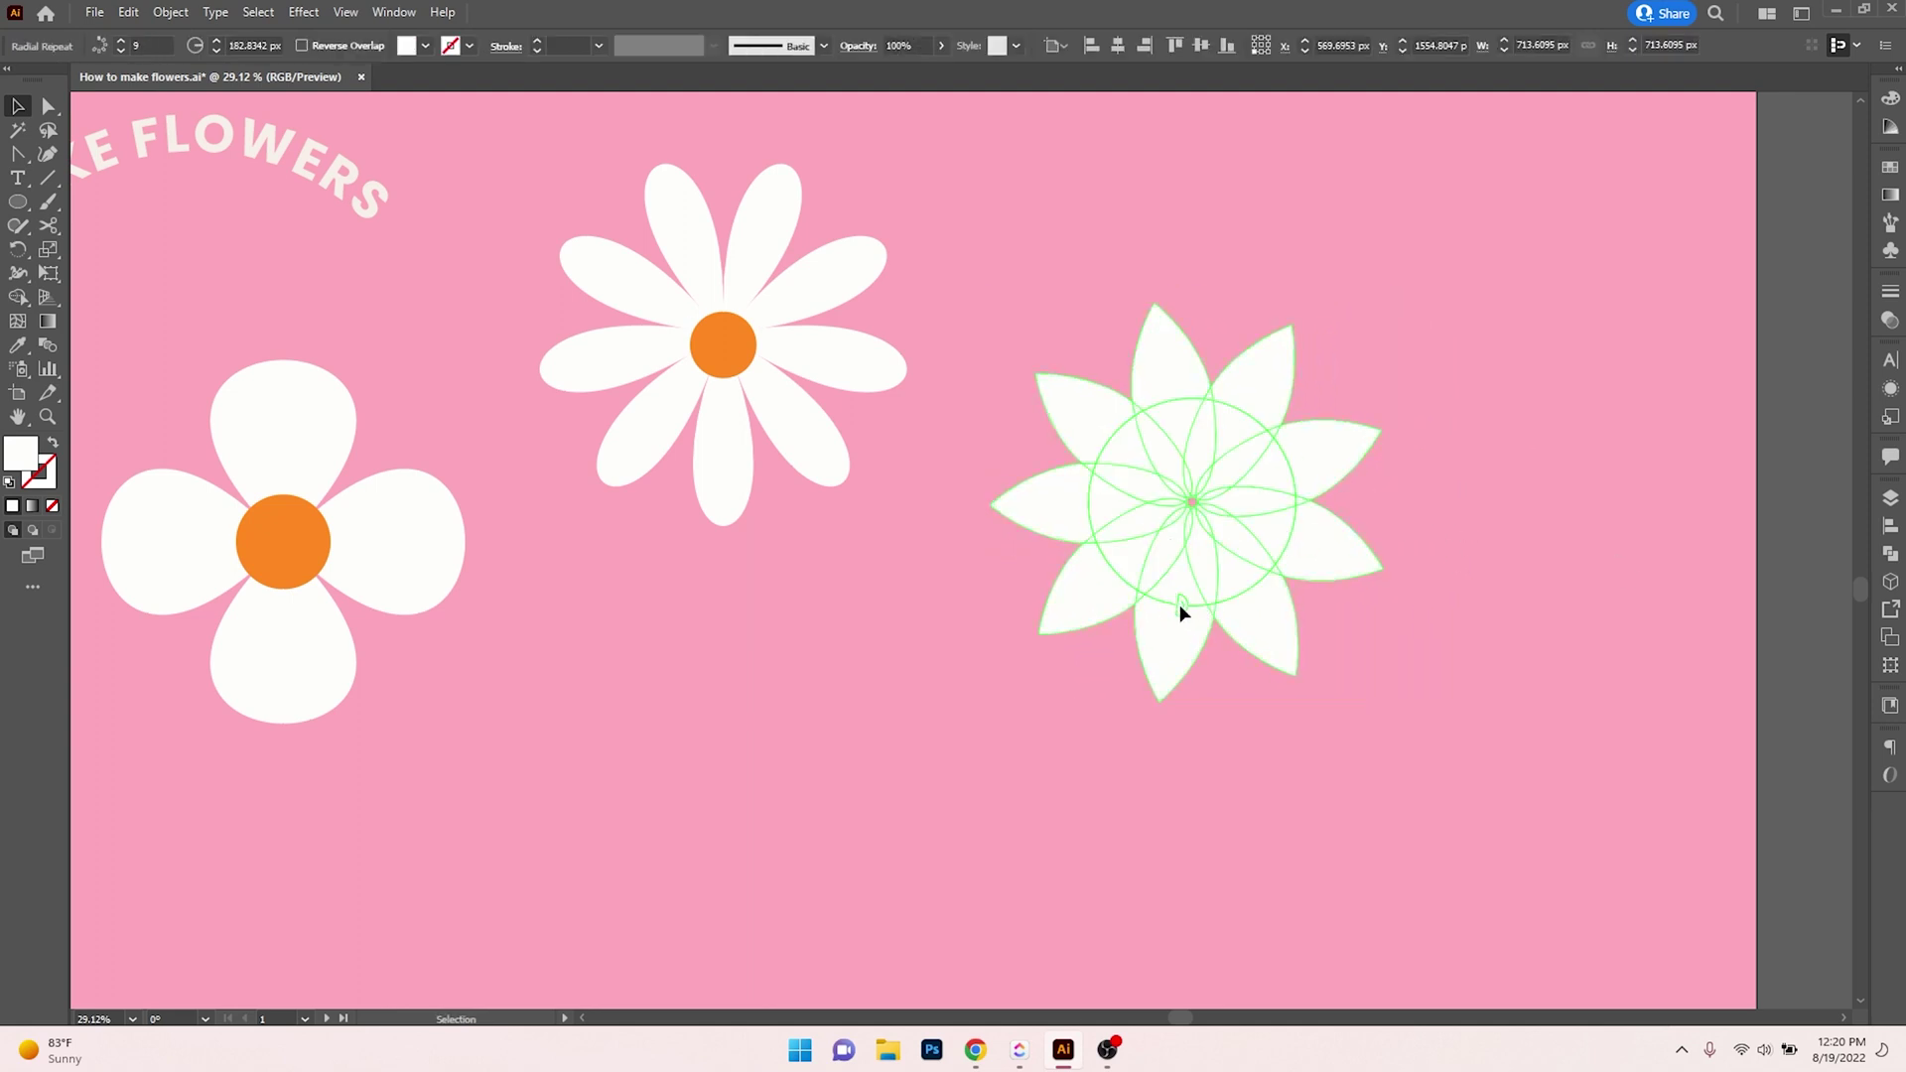
{"action": "left_click_drag", "start_coordinate": [1275, 374], "coordinate": [1203, 680]}
{"action": "left_click_drag", "start_coordinate": [1259, 545], "coordinate": [885, 674]}
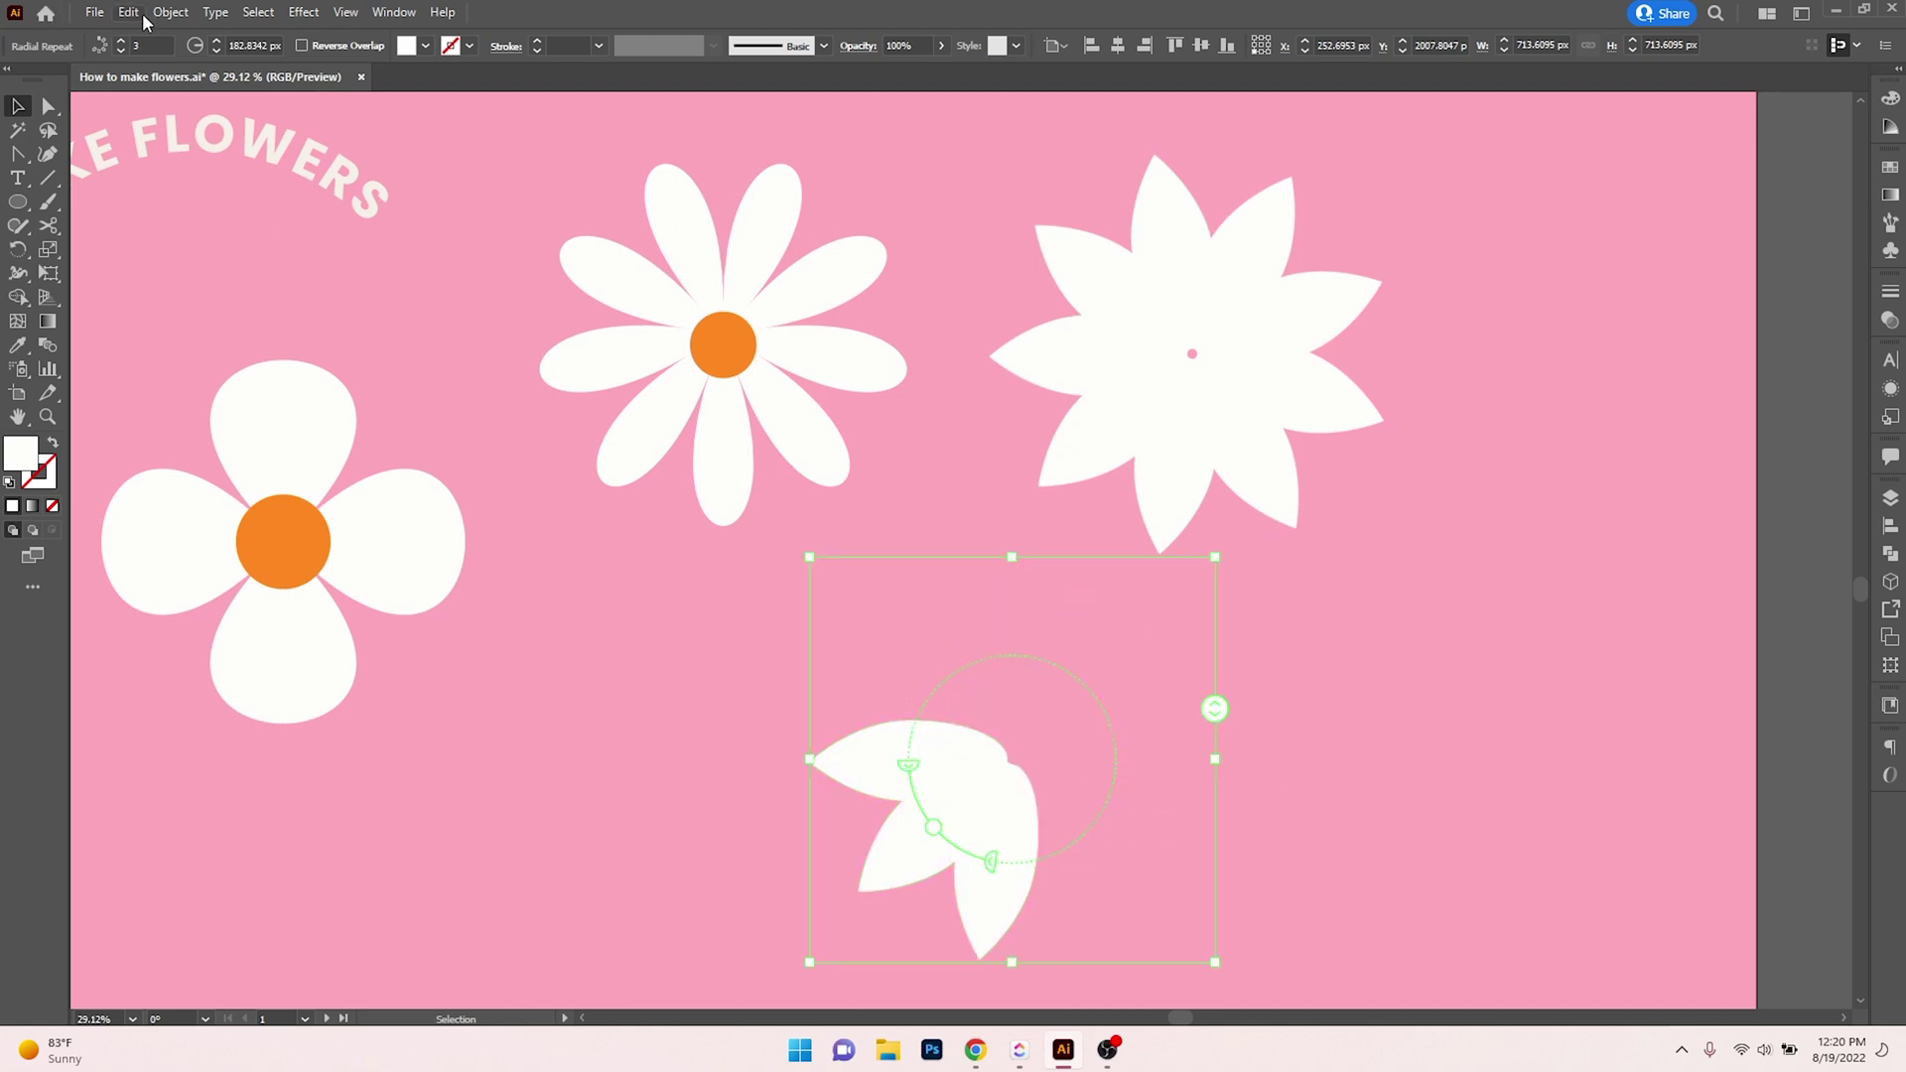
Expand the three-petal repeat and rotate it upright, moving it up and right.
{"action": "left_click", "coordinate": [168, 13]}
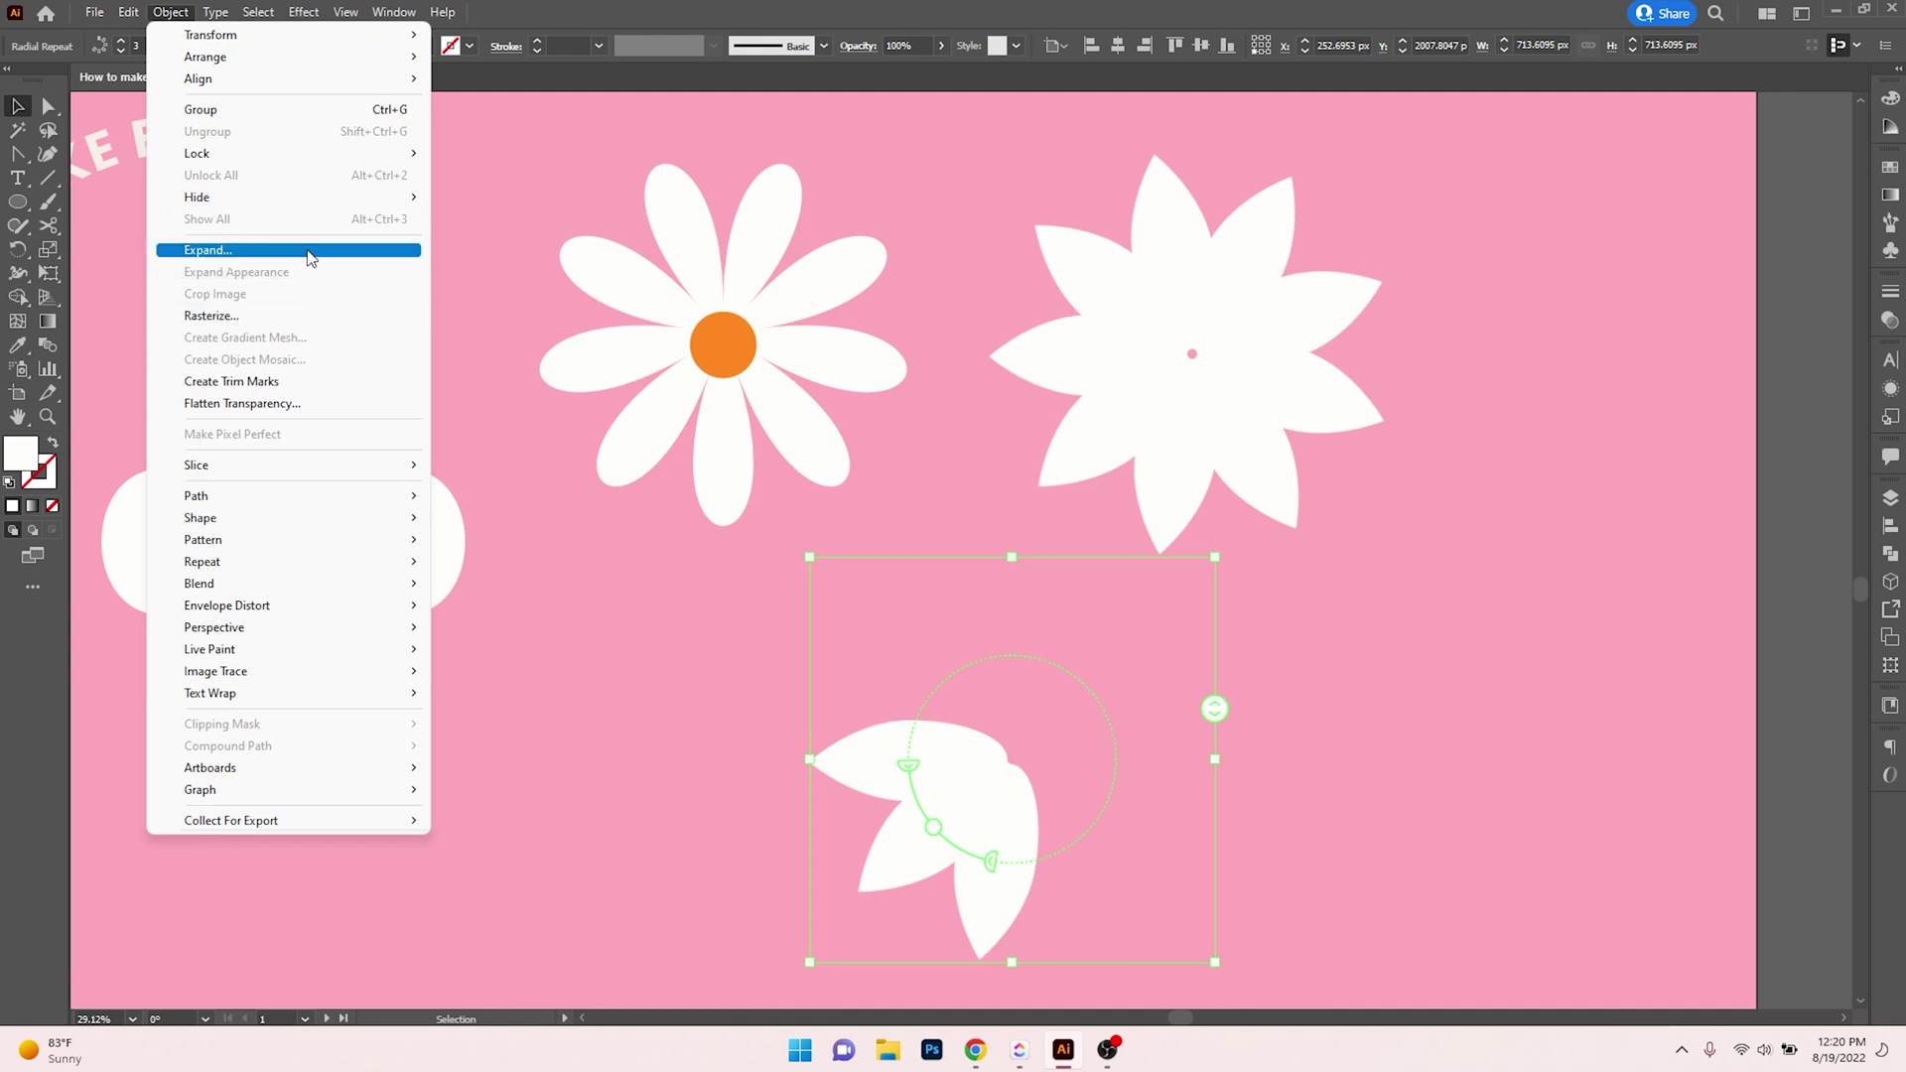
{"action": "left_click", "coordinate": [307, 253]}
{"action": "left_click", "coordinate": [904, 635]}
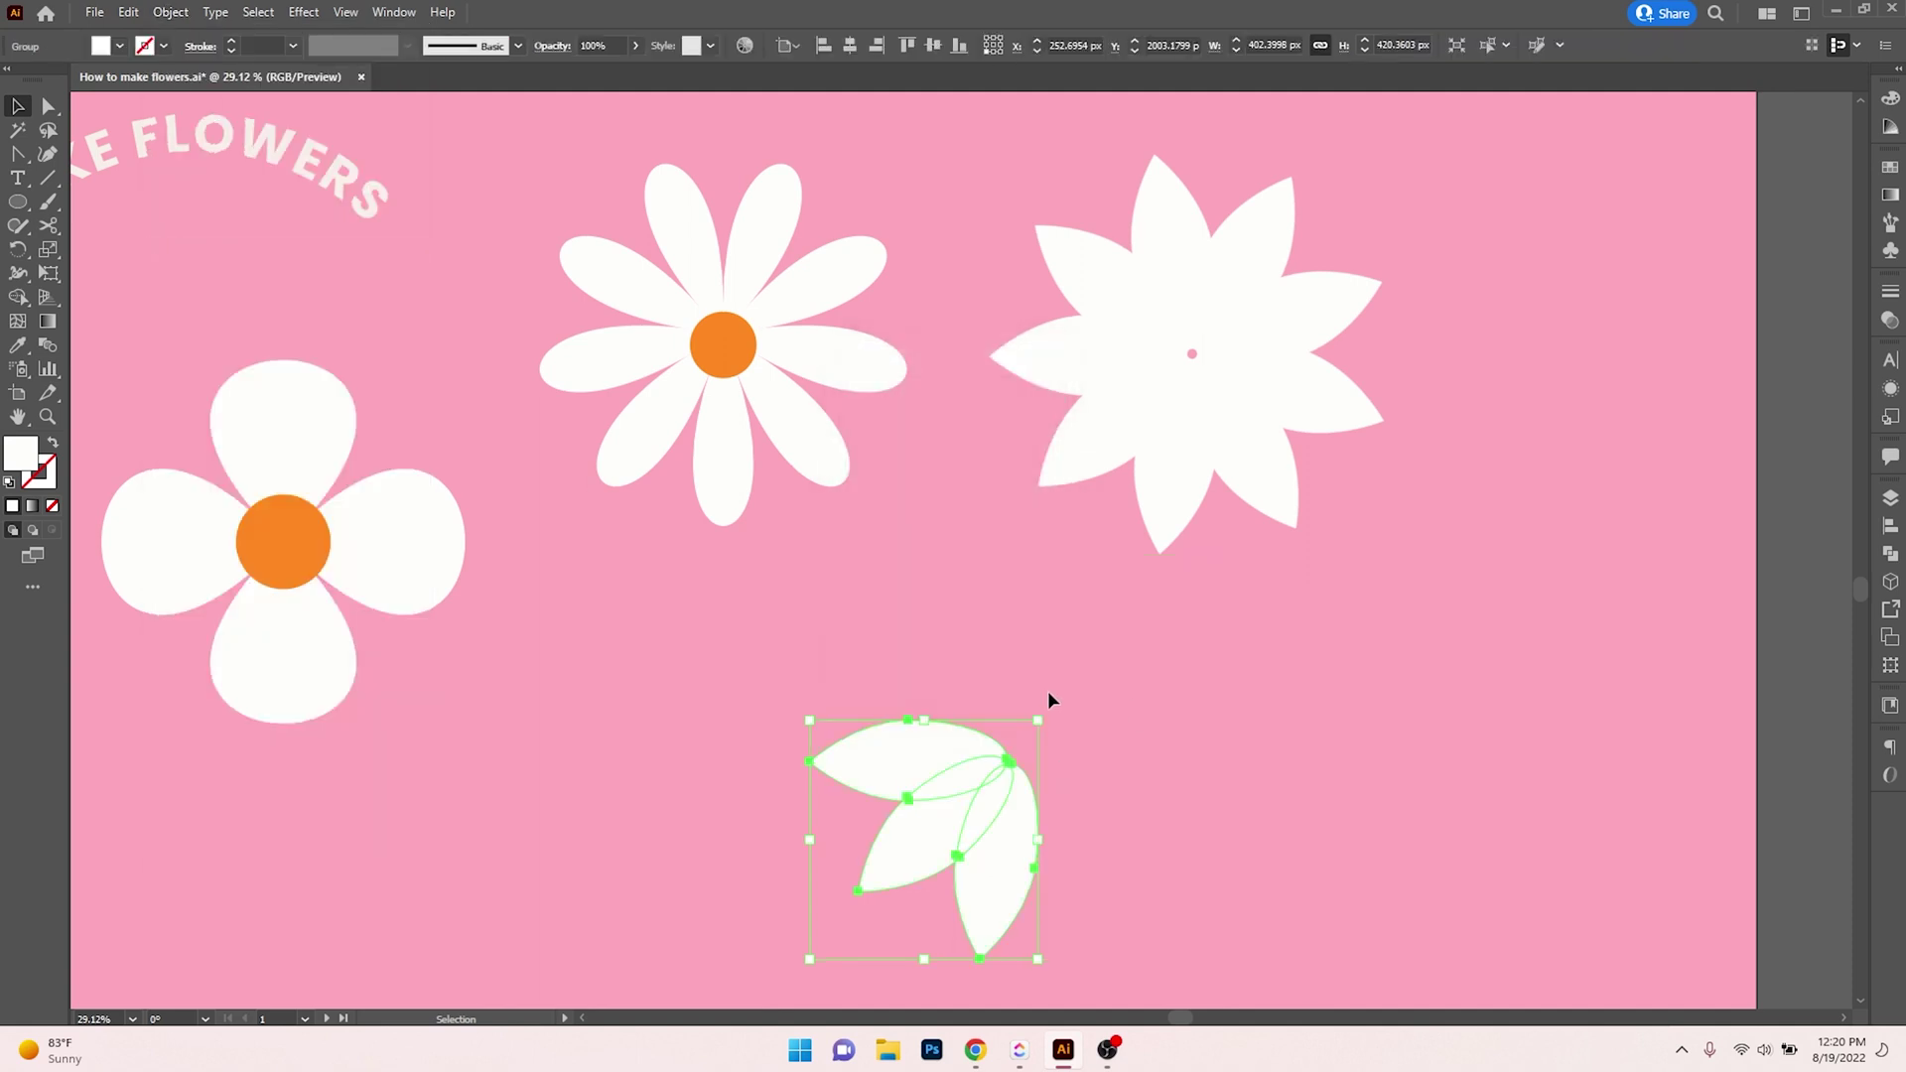
{"action": "left_click_drag", "start_coordinate": [1049, 708], "coordinate": [1512, 656]}
Expand the nine-petal star flower into plain shapes.
{"action": "left_click", "coordinate": [1187, 319]}
{"action": "left_click", "coordinate": [169, 16]}
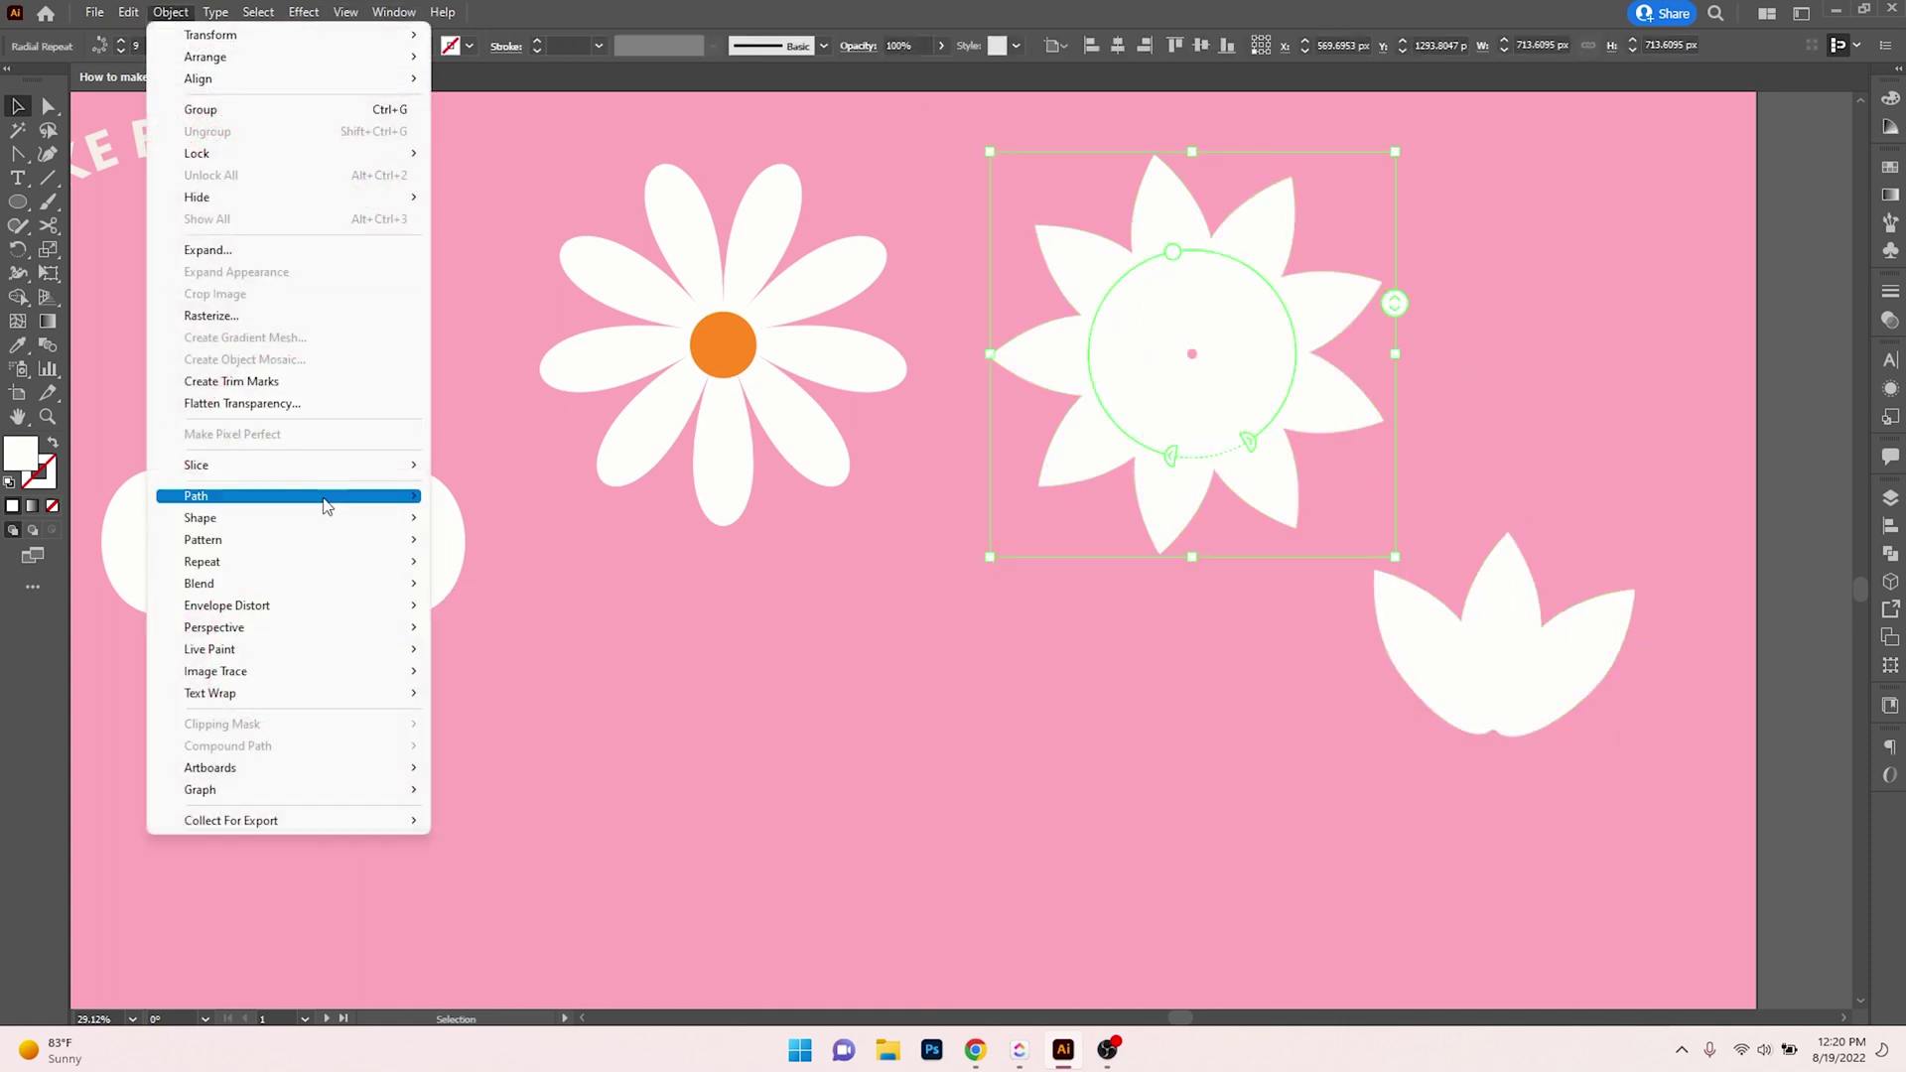
{"action": "left_click", "coordinate": [264, 260]}
{"action": "left_click", "coordinate": [905, 634]}
{"action": "left_click", "coordinate": [1503, 425]}
Copy an orange centre onto the star flower, align it, and move the flower down-left.
{"action": "left_click", "coordinate": [744, 370]}
{"action": "left_click_drag", "start_coordinate": [745, 371], "coordinate": [1204, 359]}
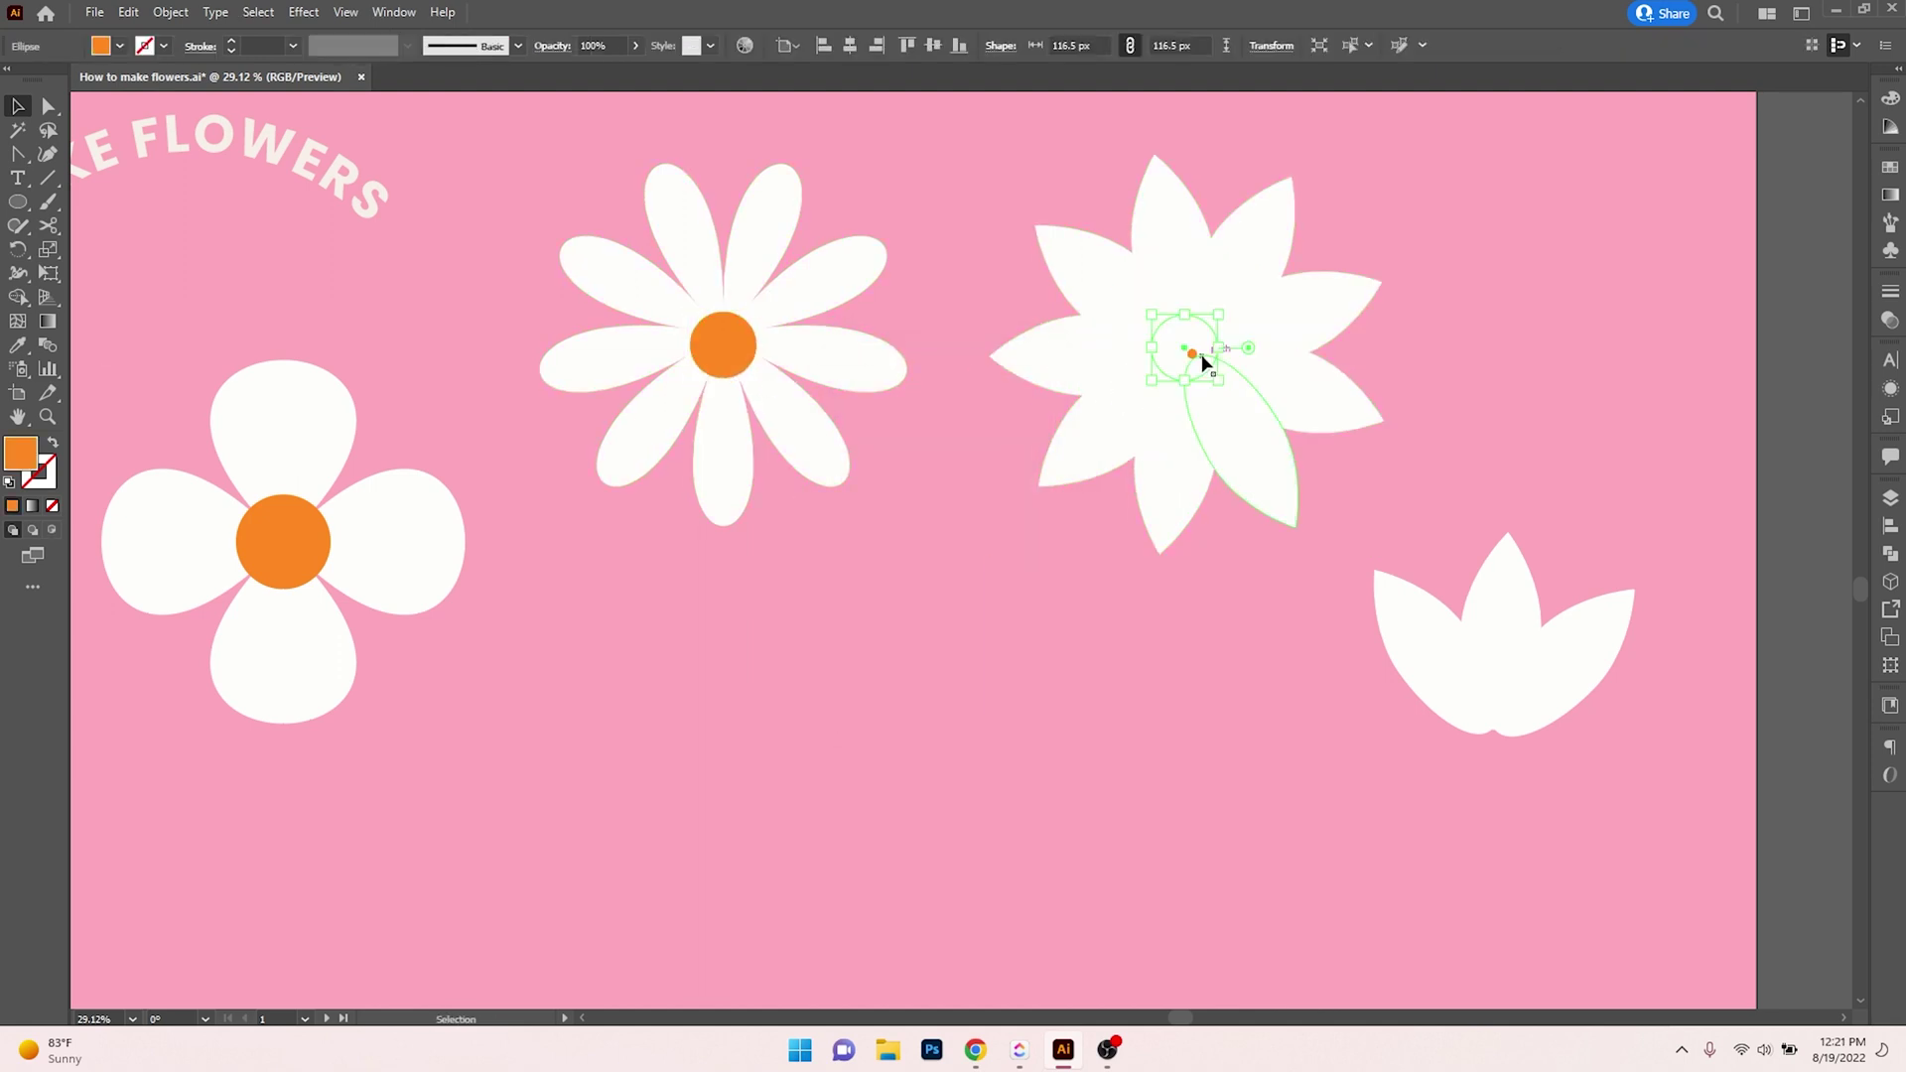
{"action": "left_click_drag", "start_coordinate": [1390, 293], "coordinate": [1142, 473]}
{"action": "left_click", "coordinate": [943, 45]}
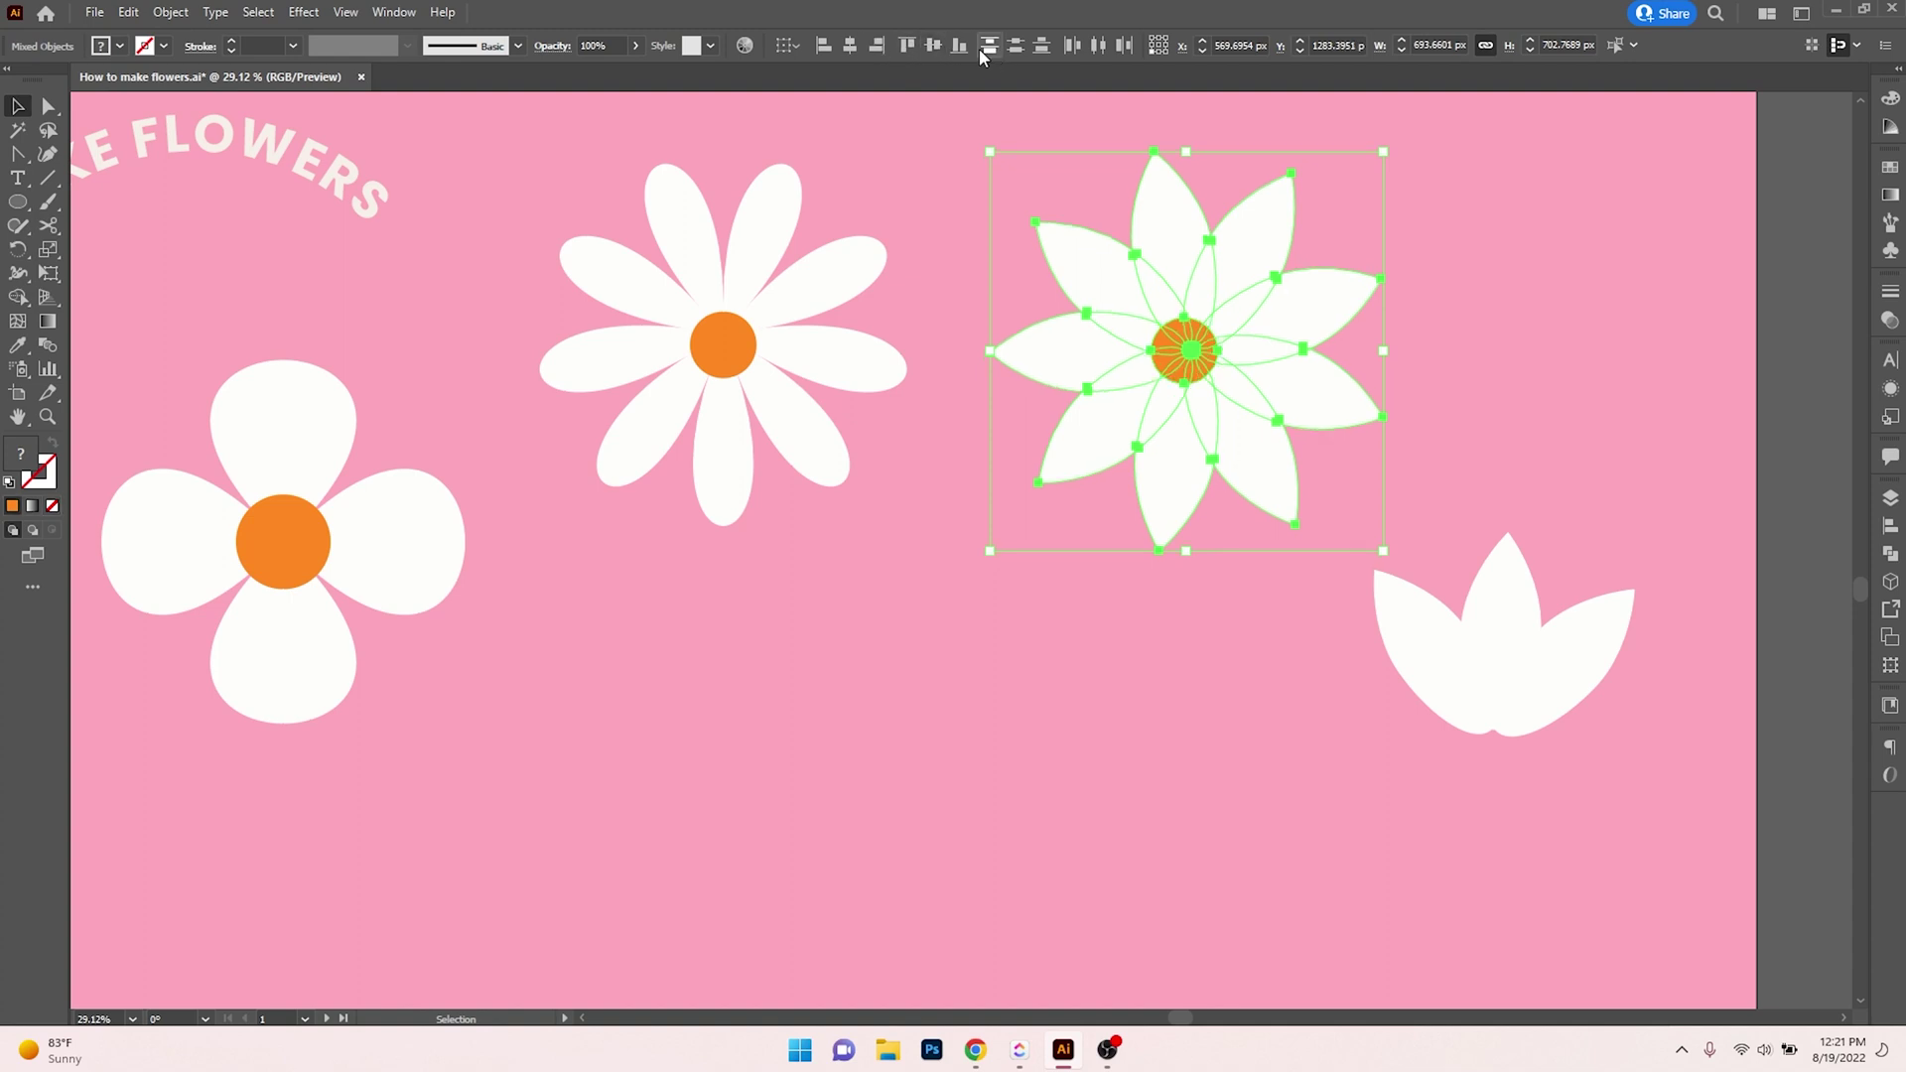
{"action": "left_click_drag", "start_coordinate": [1259, 449], "coordinate": [1112, 792]}
Move the tulip up-left, copy an orange circle into its base, and fit the artboard in view.
{"action": "left_click_drag", "start_coordinate": [1519, 683], "coordinate": [1352, 409]}
{"action": "left_click", "coordinate": [1427, 561]}
{"action": "left_click_drag", "start_coordinate": [1035, 691], "coordinate": [1331, 449]}
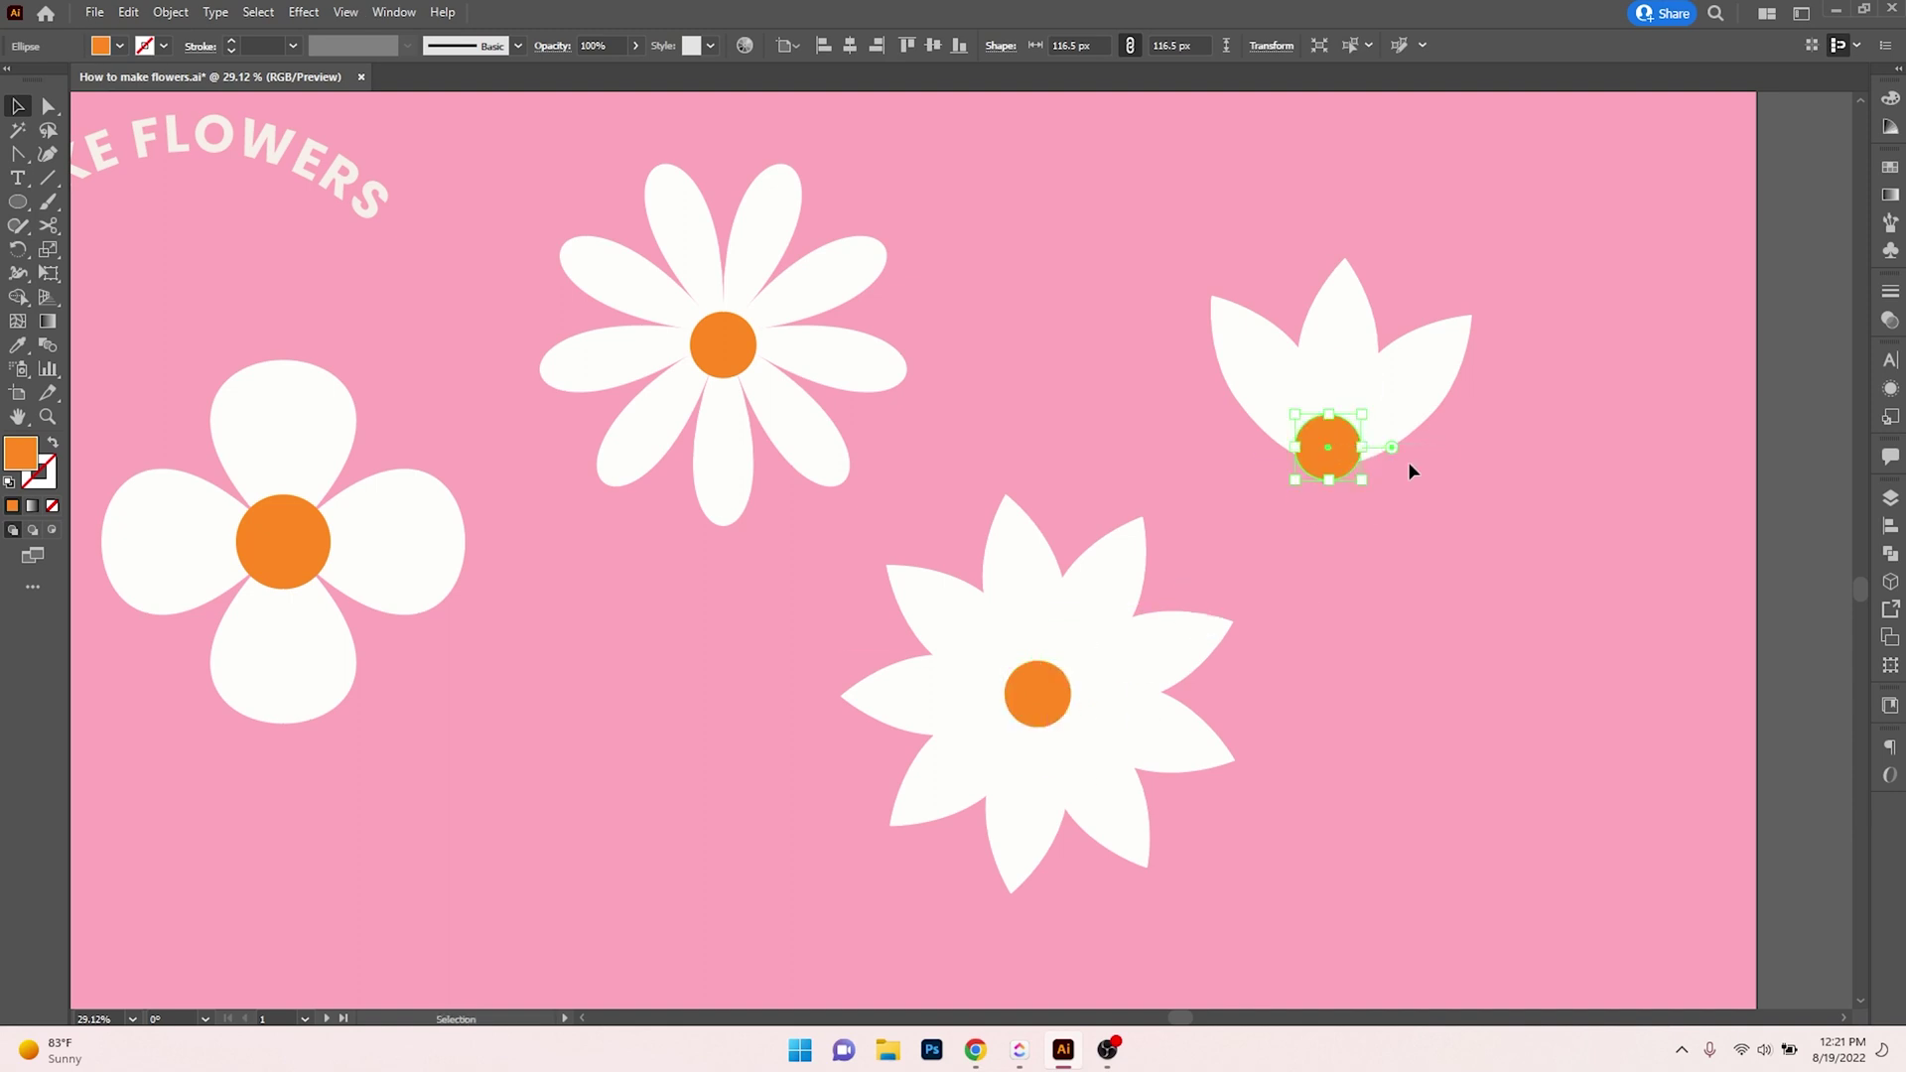
{"action": "left_click", "coordinate": [1414, 471]}
{"action": "key", "text": "ctrl+0"}
{"action": "key", "text": "h"}
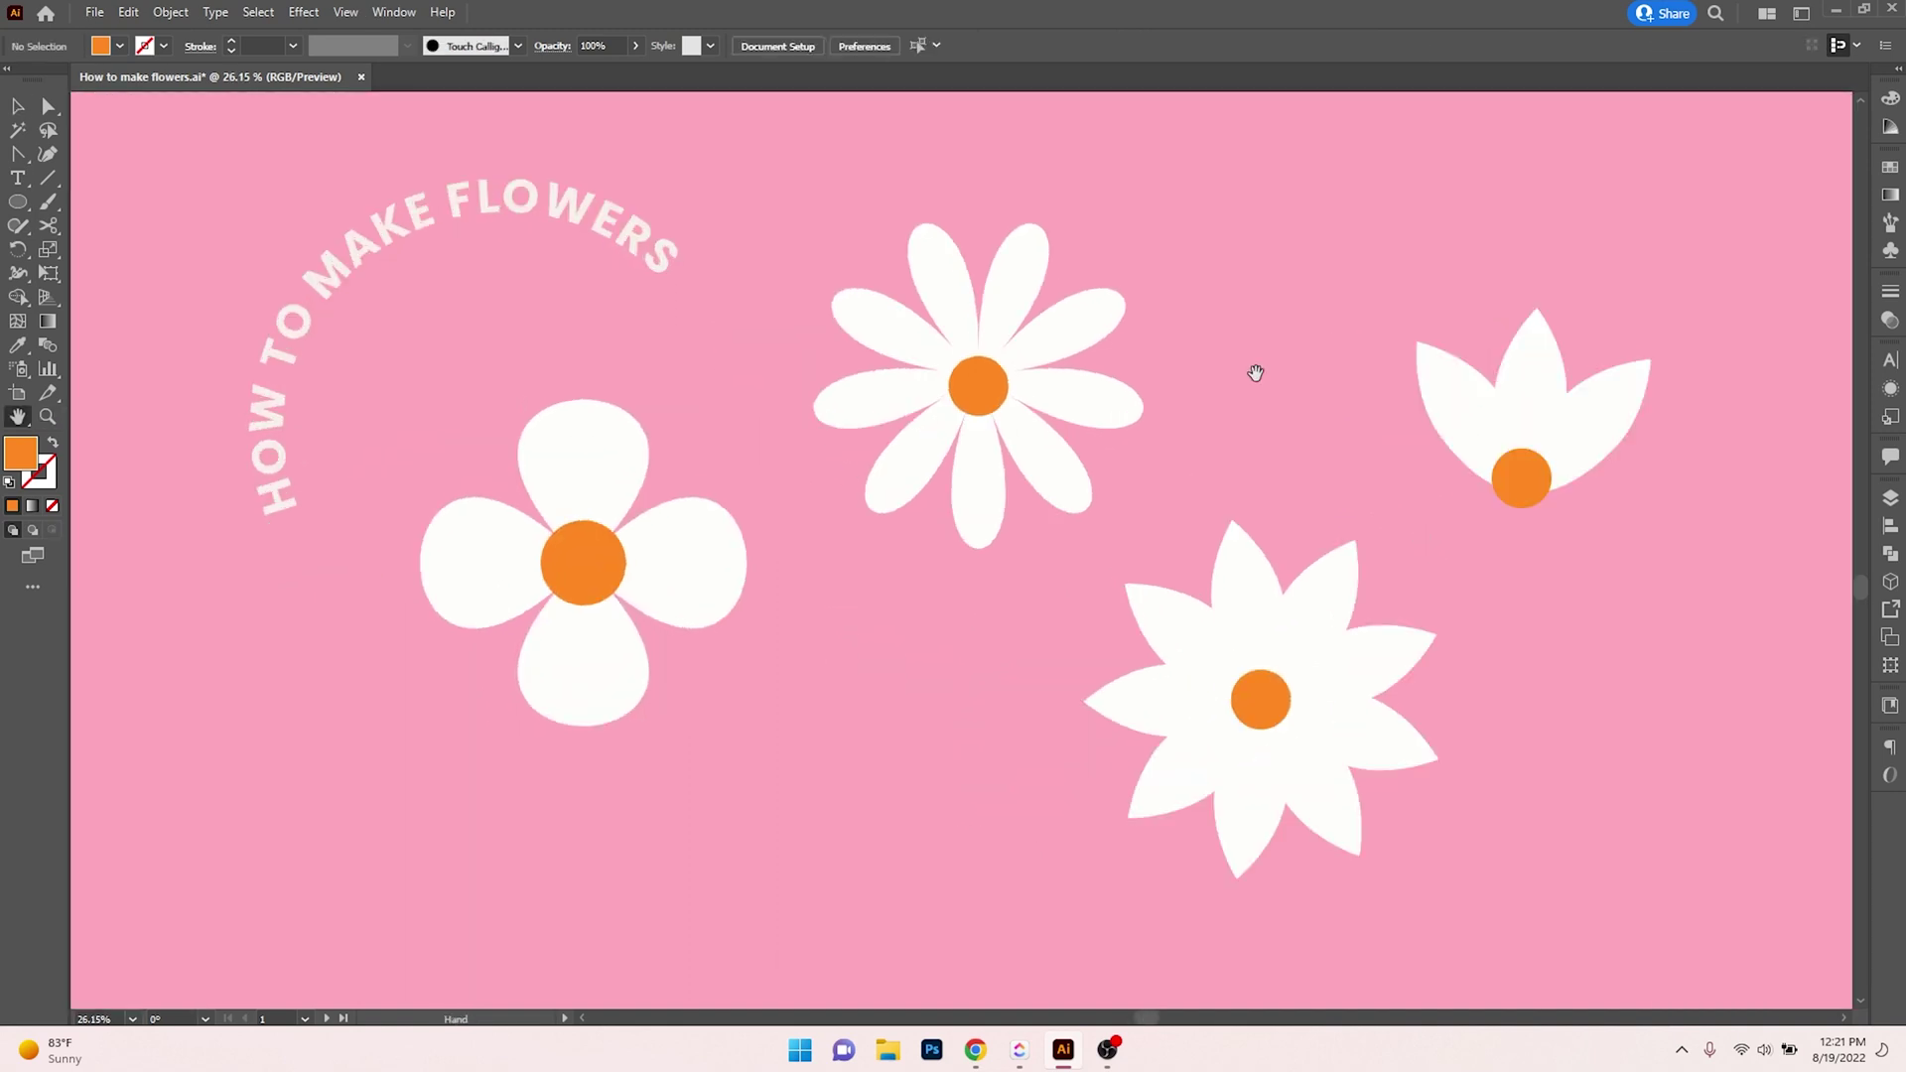